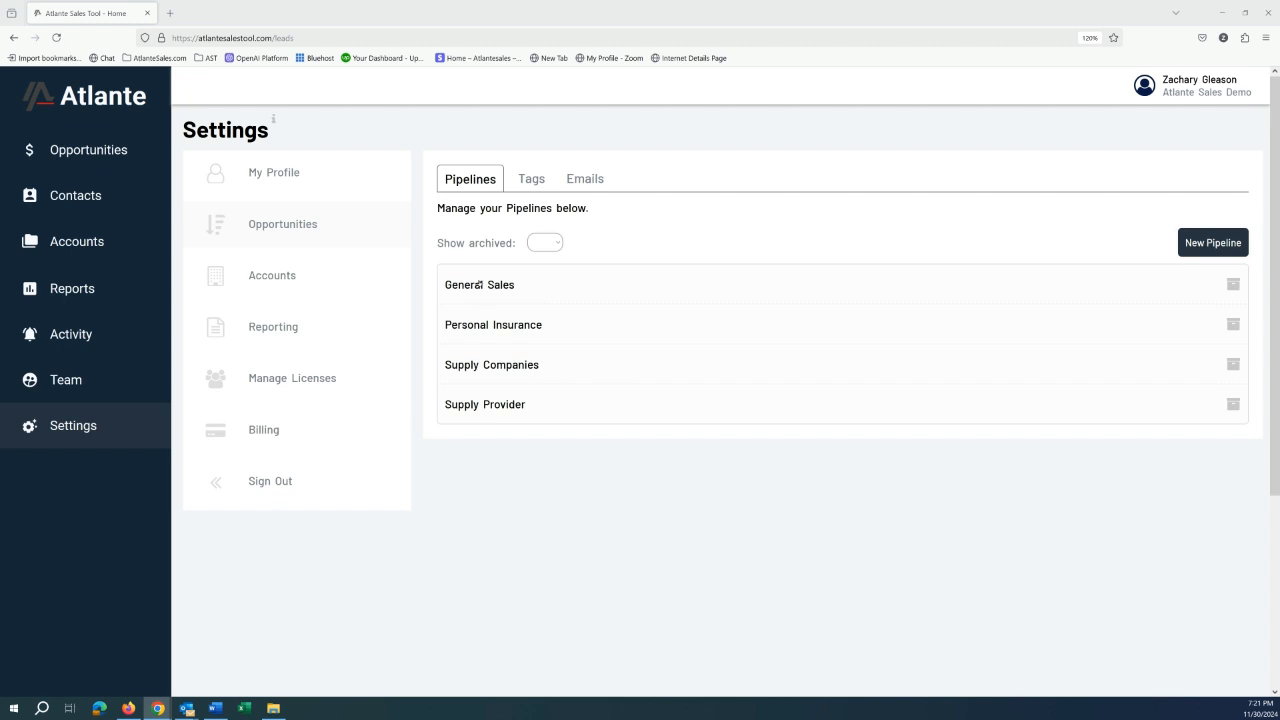
Review the General Sales pipeline's assigned users, stages, weights and reporting options, and close it without changes
click(479, 284)
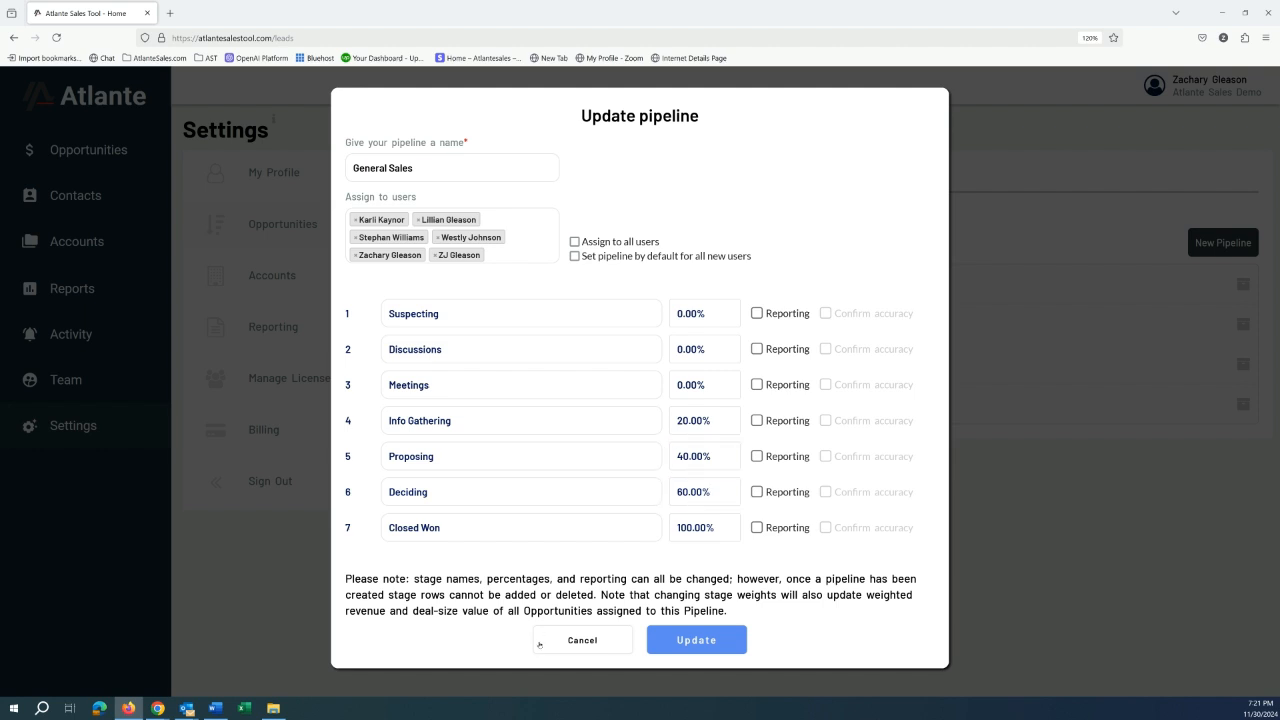
click(582, 640)
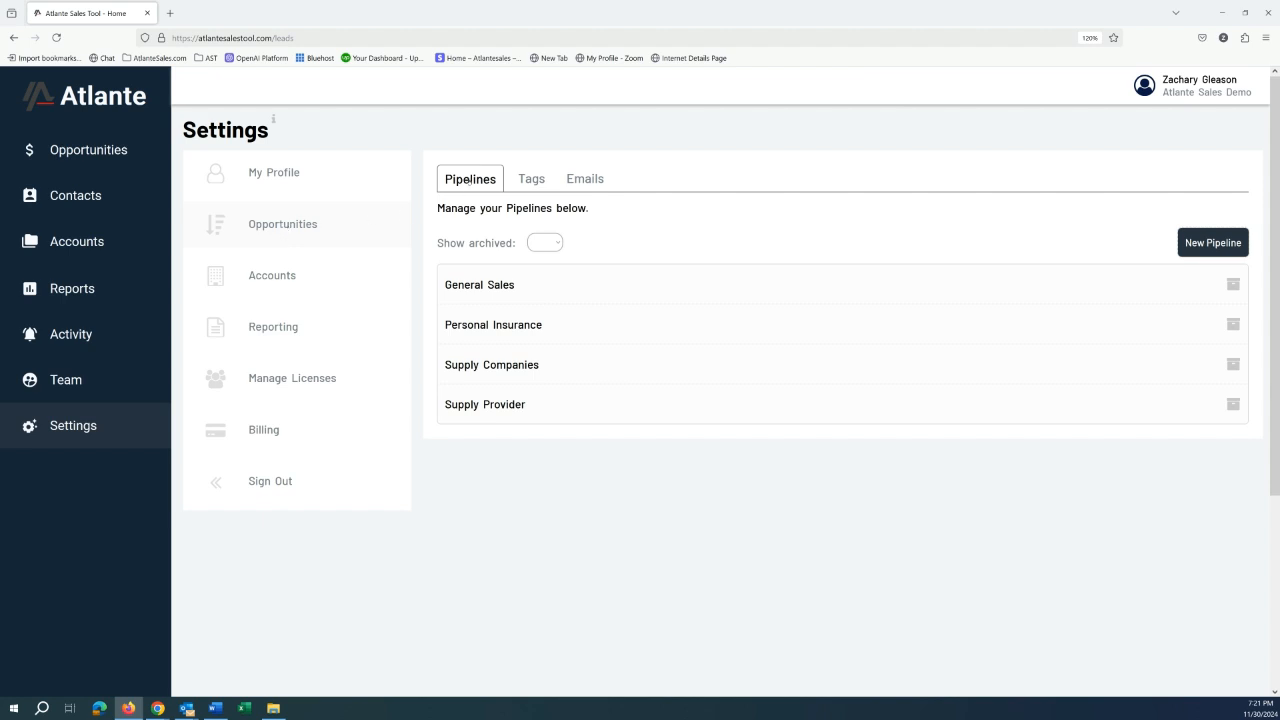
Start a new pipeline named Test Pipeline, assigned to all users and set by default for all new users
click(1213, 242)
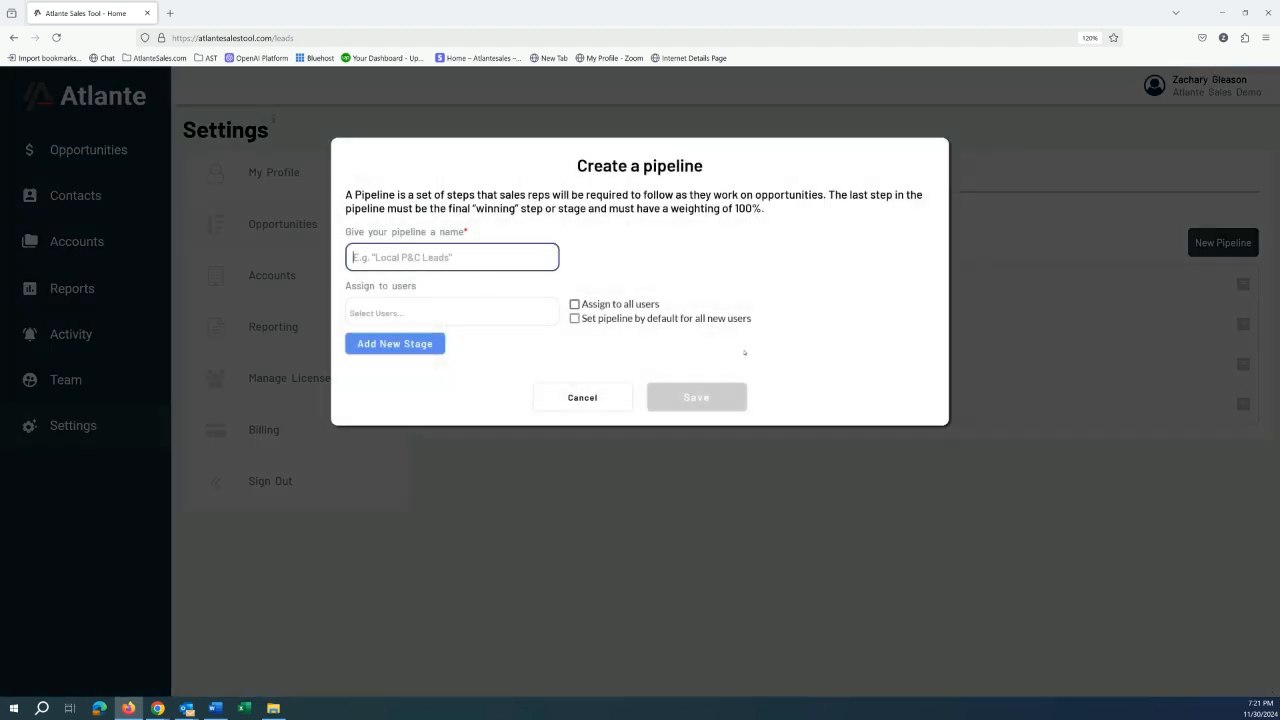
text(Test Pipeline)
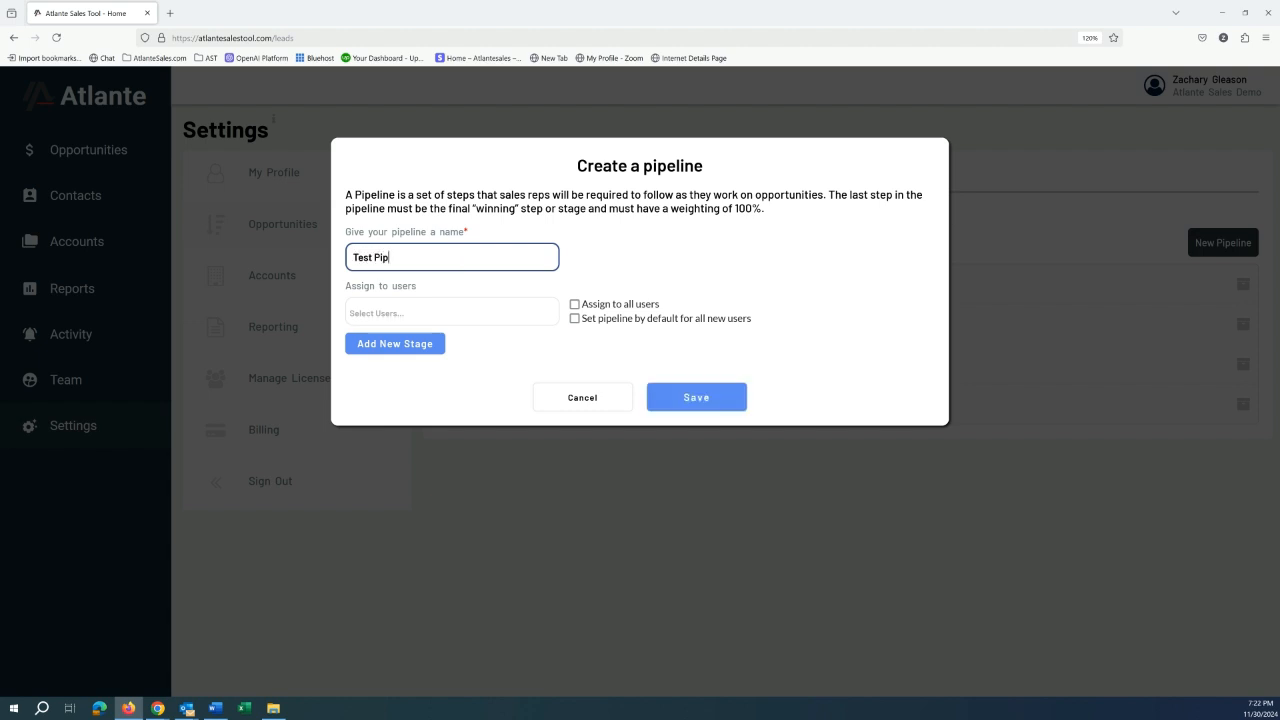
key(Tab)
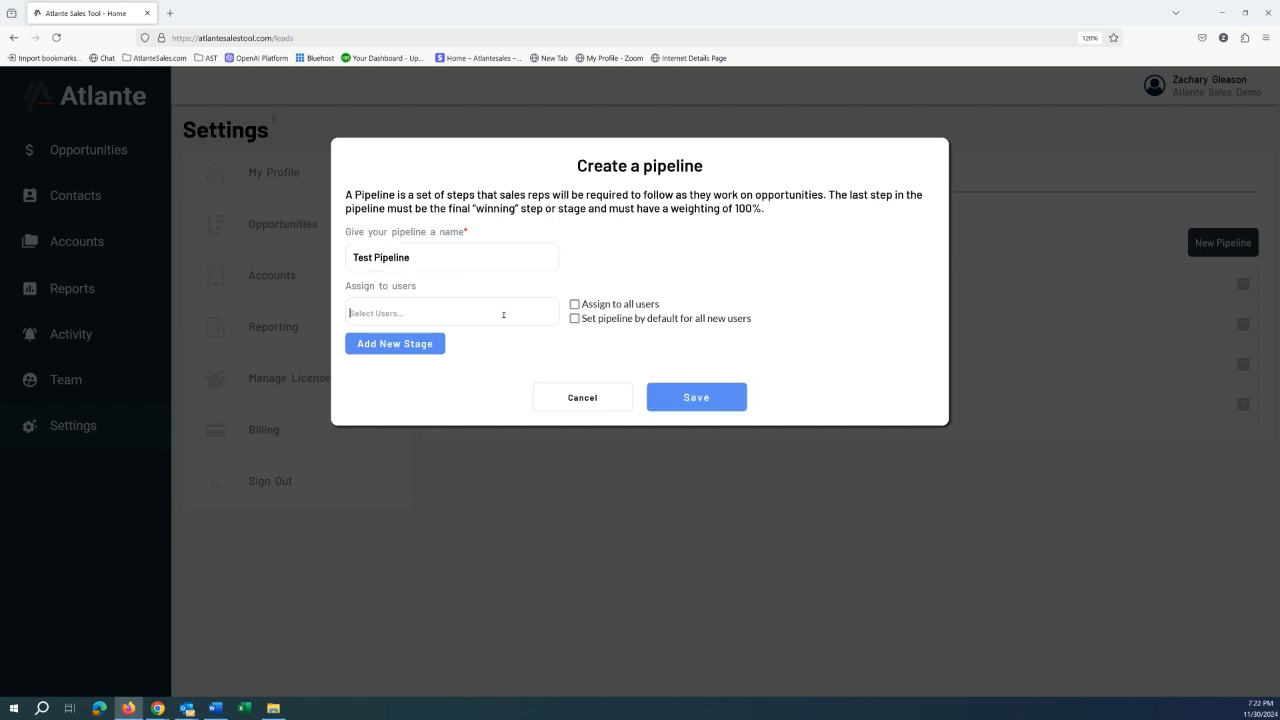
click(503, 315)
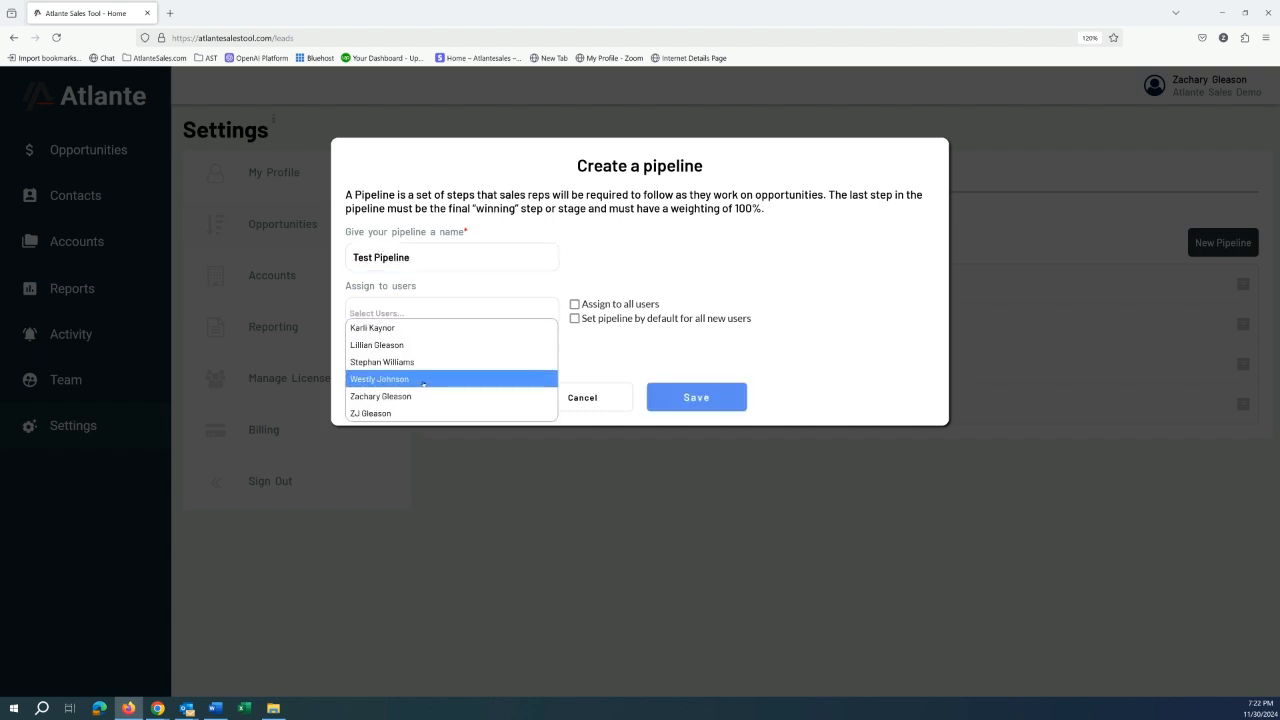
click(574, 304)
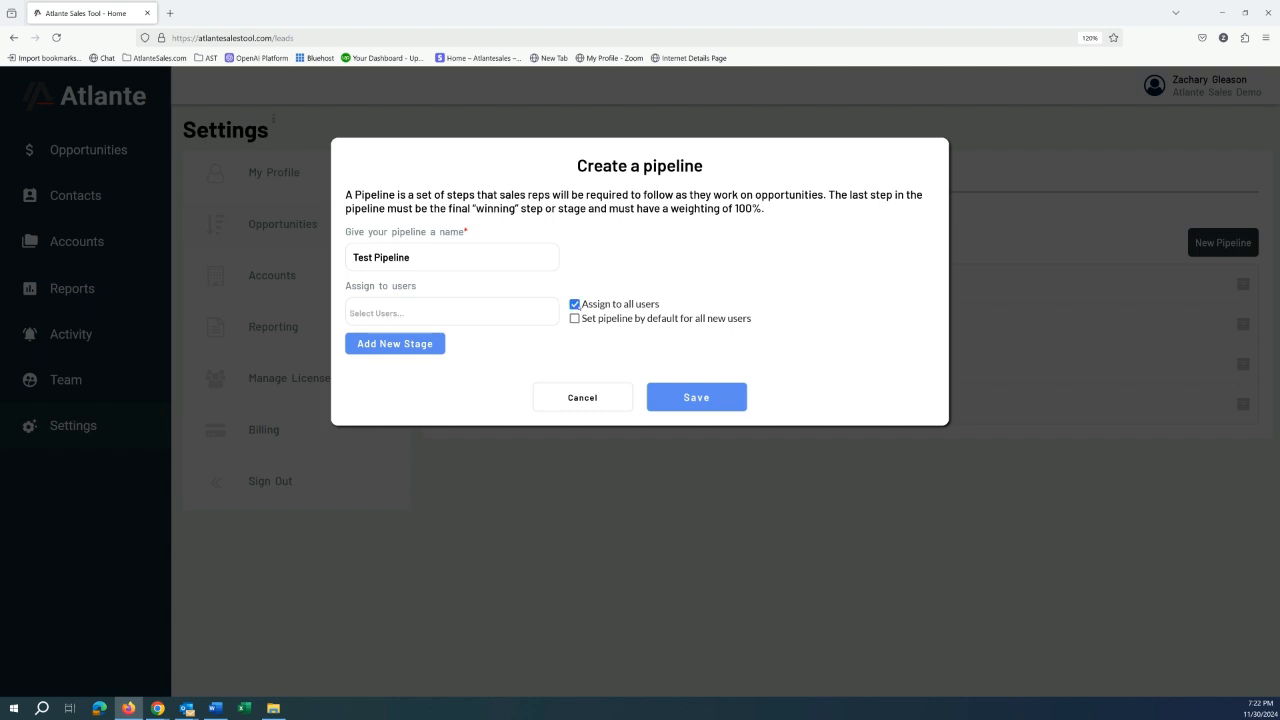
click(574, 318)
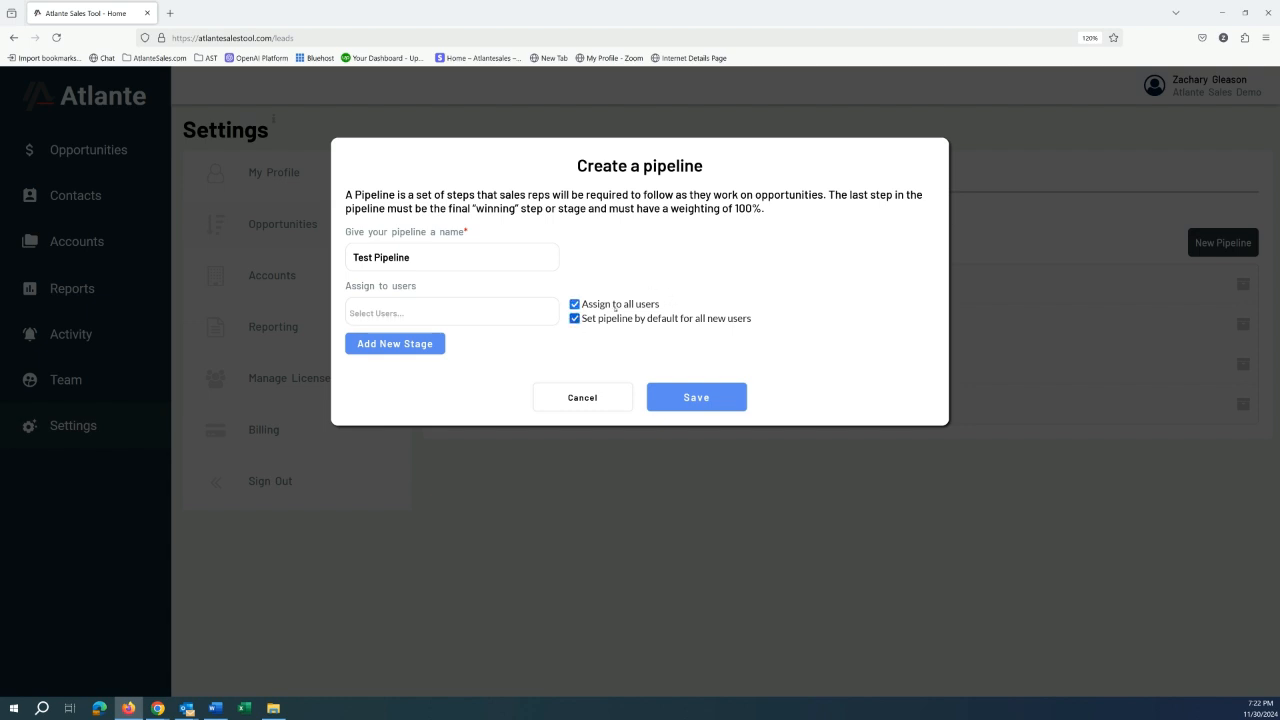
Add New Suspect as the first stage with a 0% weight and try to save the pipeline
click(408, 345)
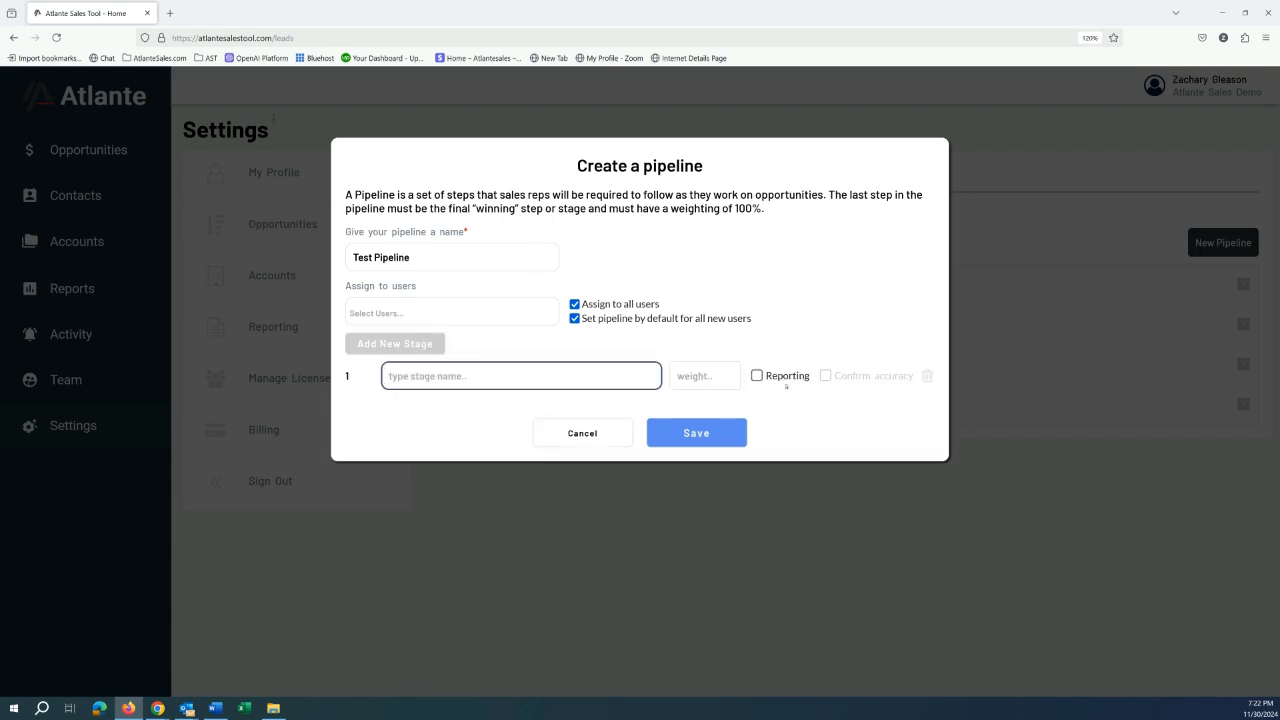
text(New Suspect)
key(Tab)
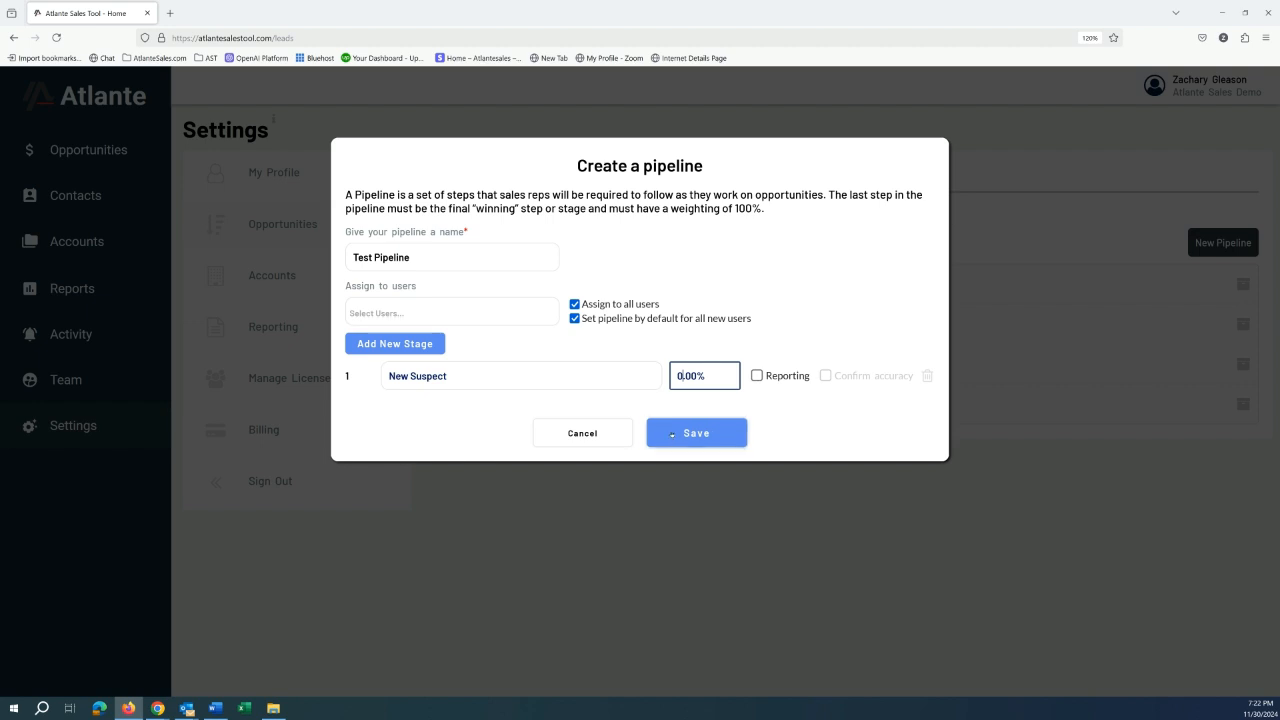
click(692, 430)
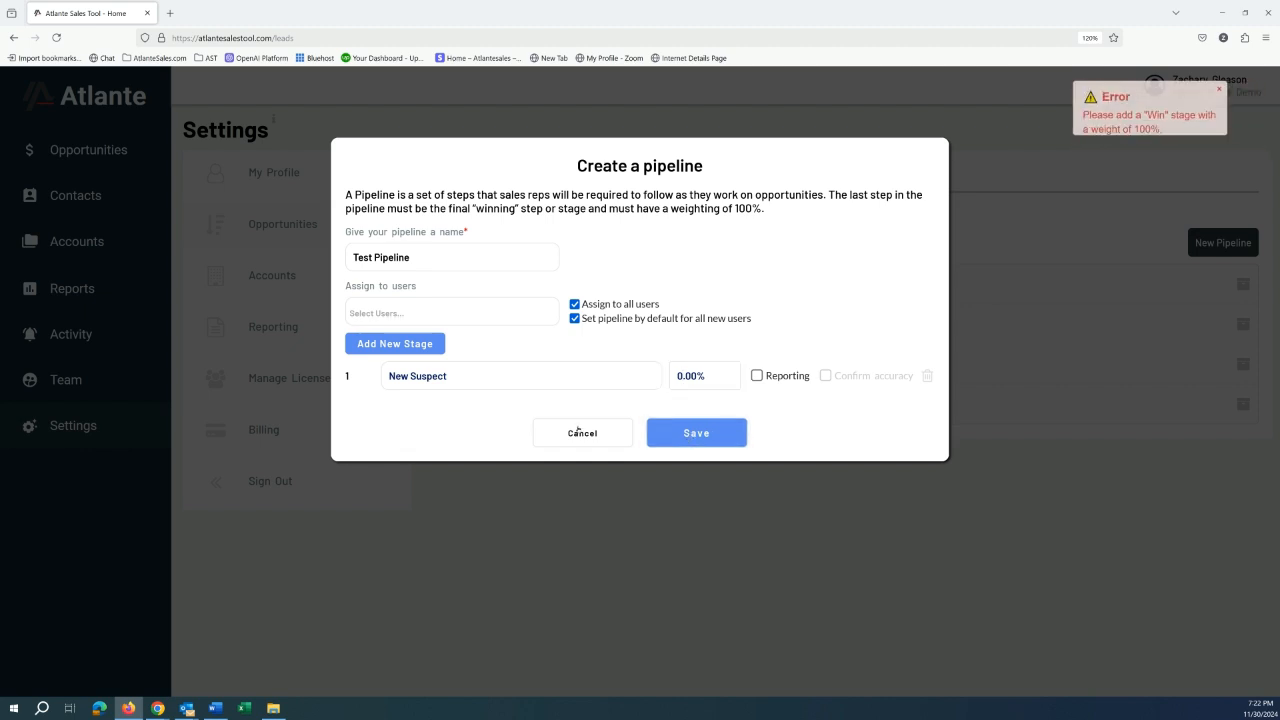
Add Contacting as the second stage with a 0% weight and try saving the pipeline again
click(443, 343)
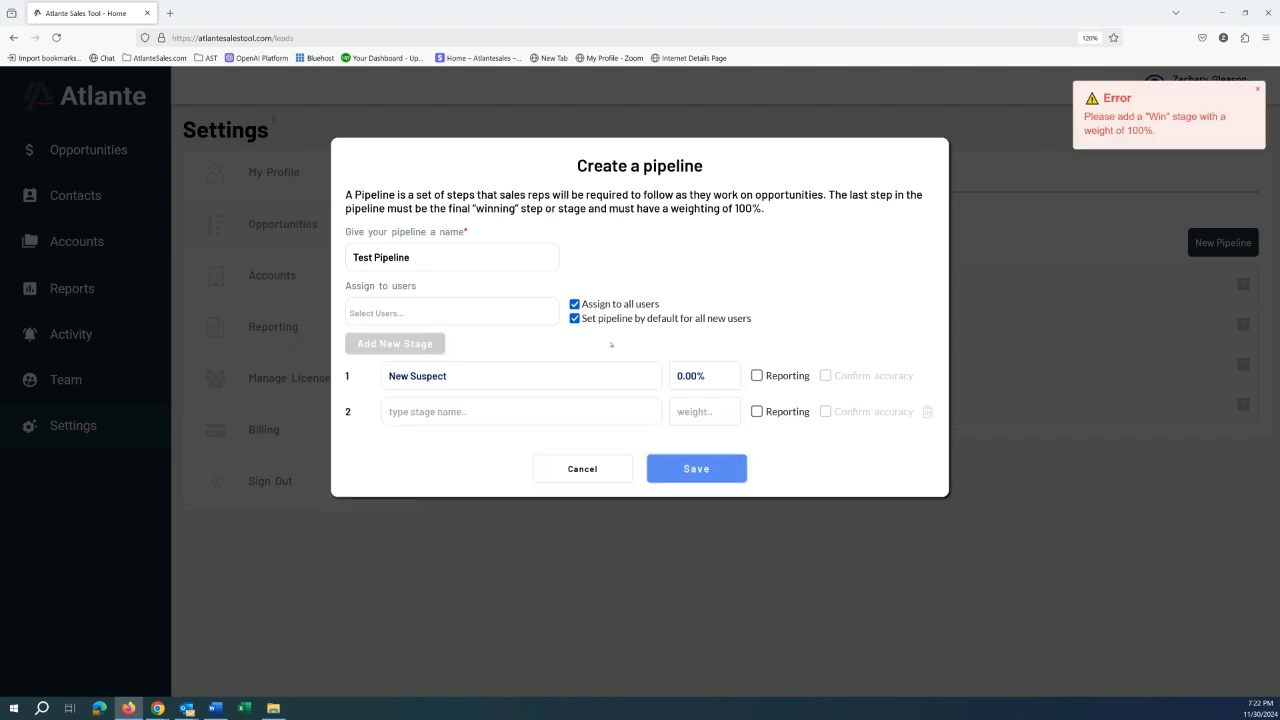
click(437, 411)
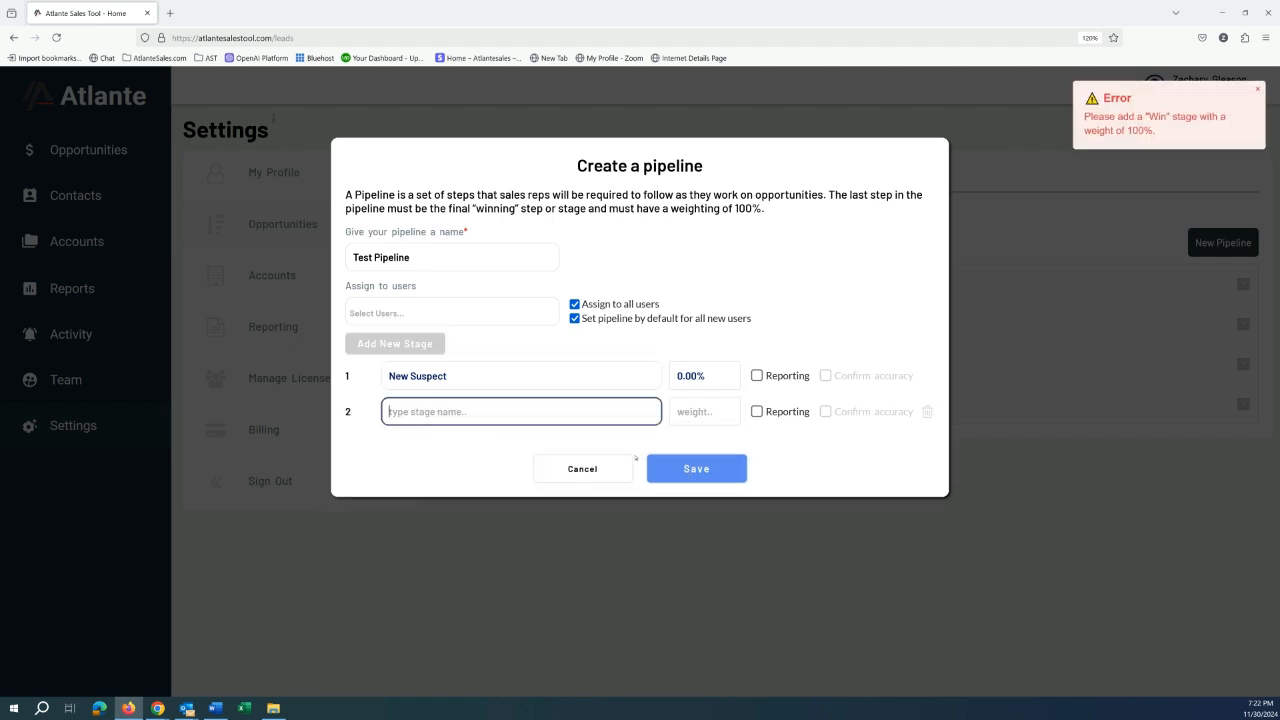
text(Contacting)
click(679, 411)
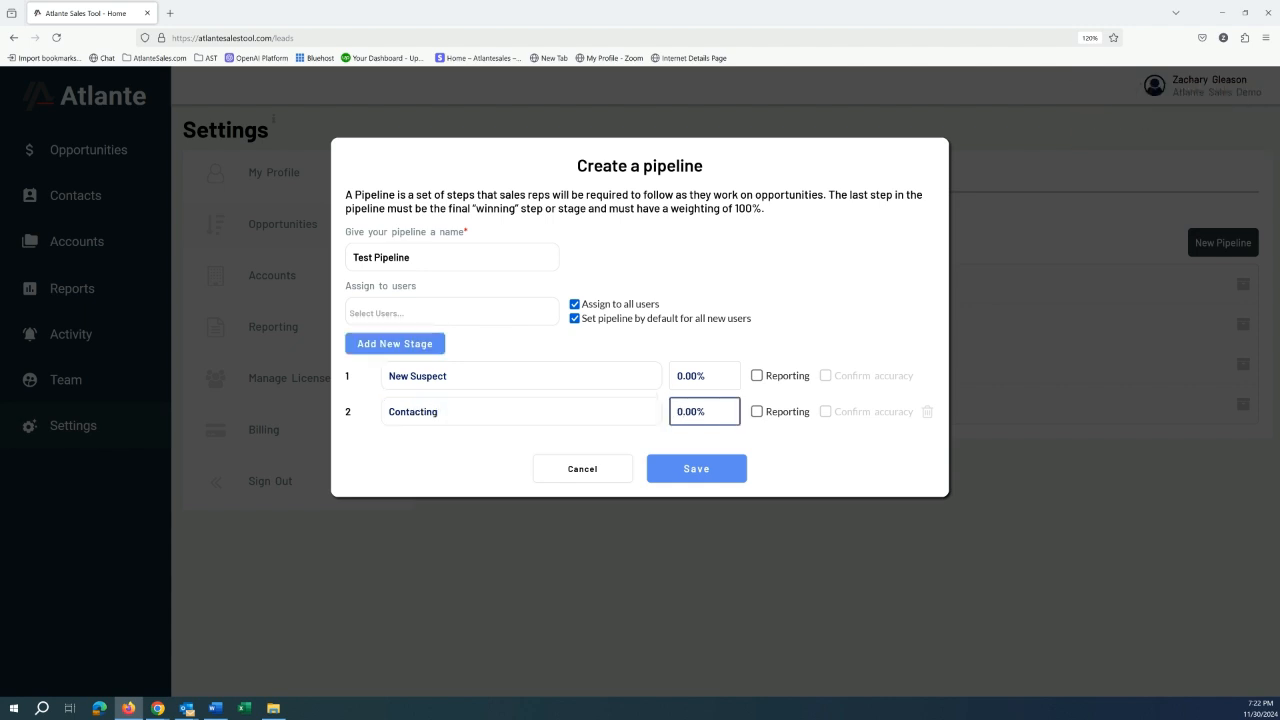
click(861, 434)
click(696, 462)
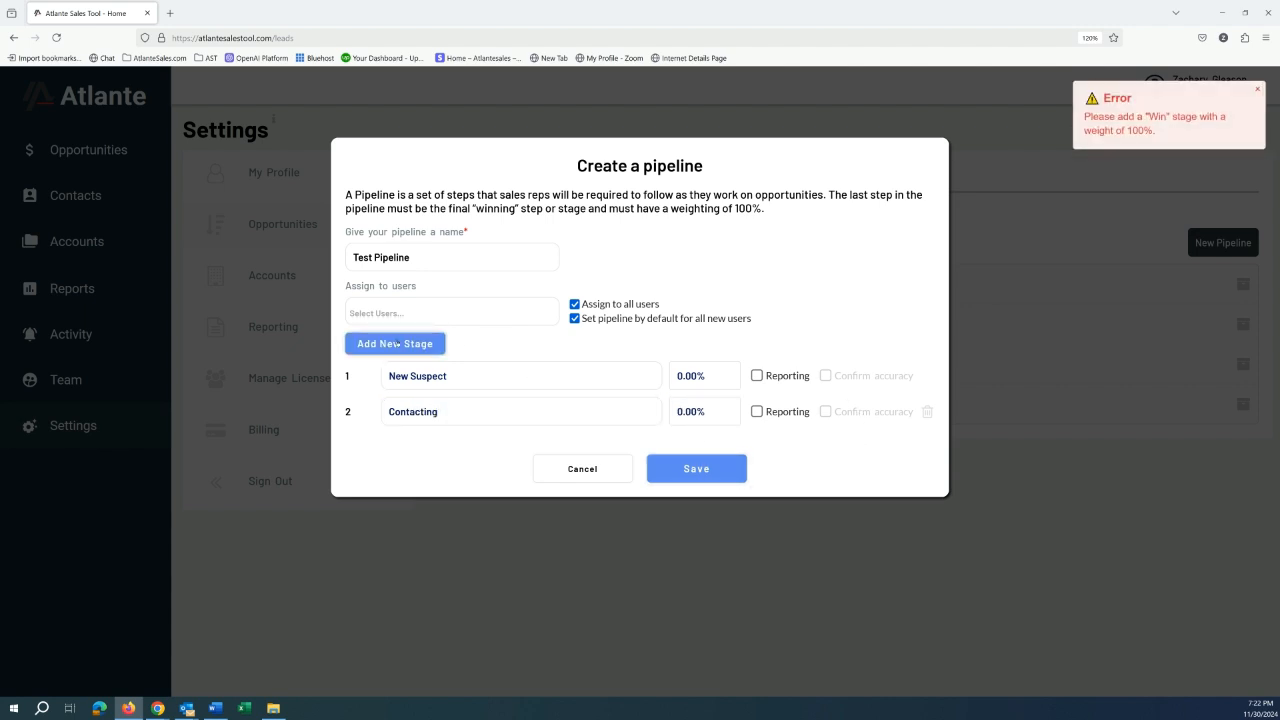
Add Discussions and Initial Meetings as the third and fourth stages of the pipeline
click(399, 343)
click(436, 447)
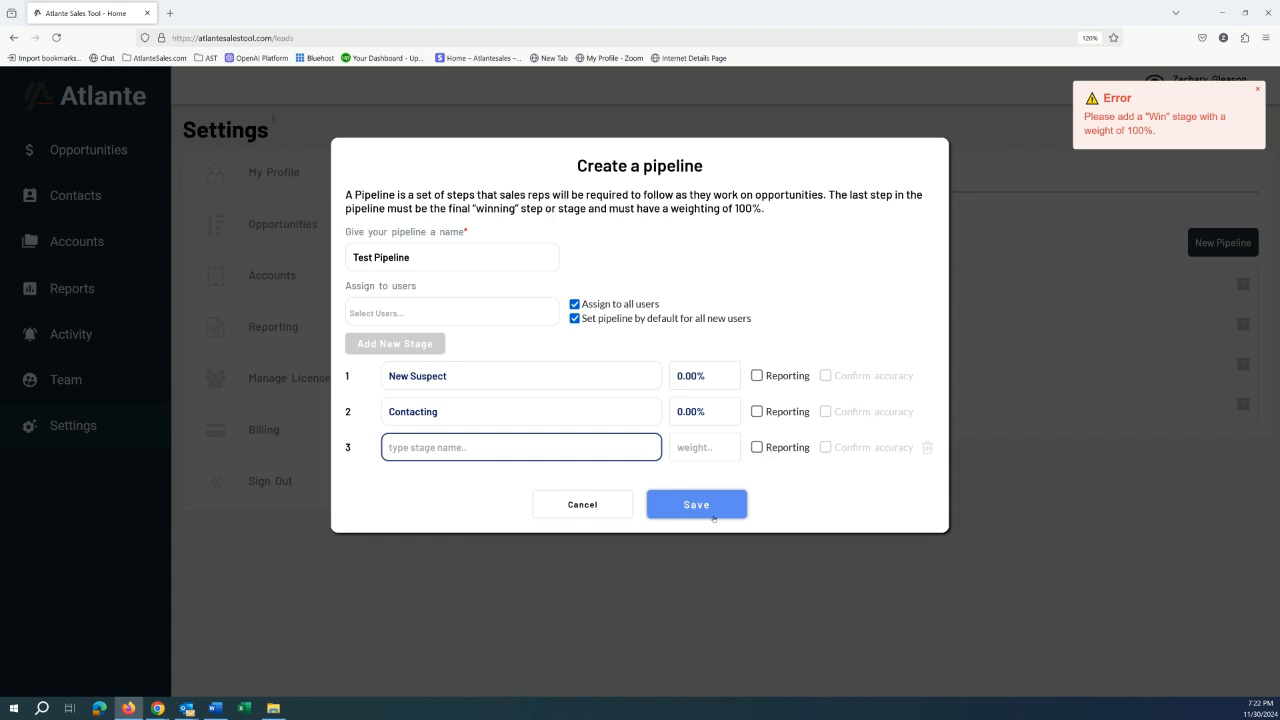
text(Discu)
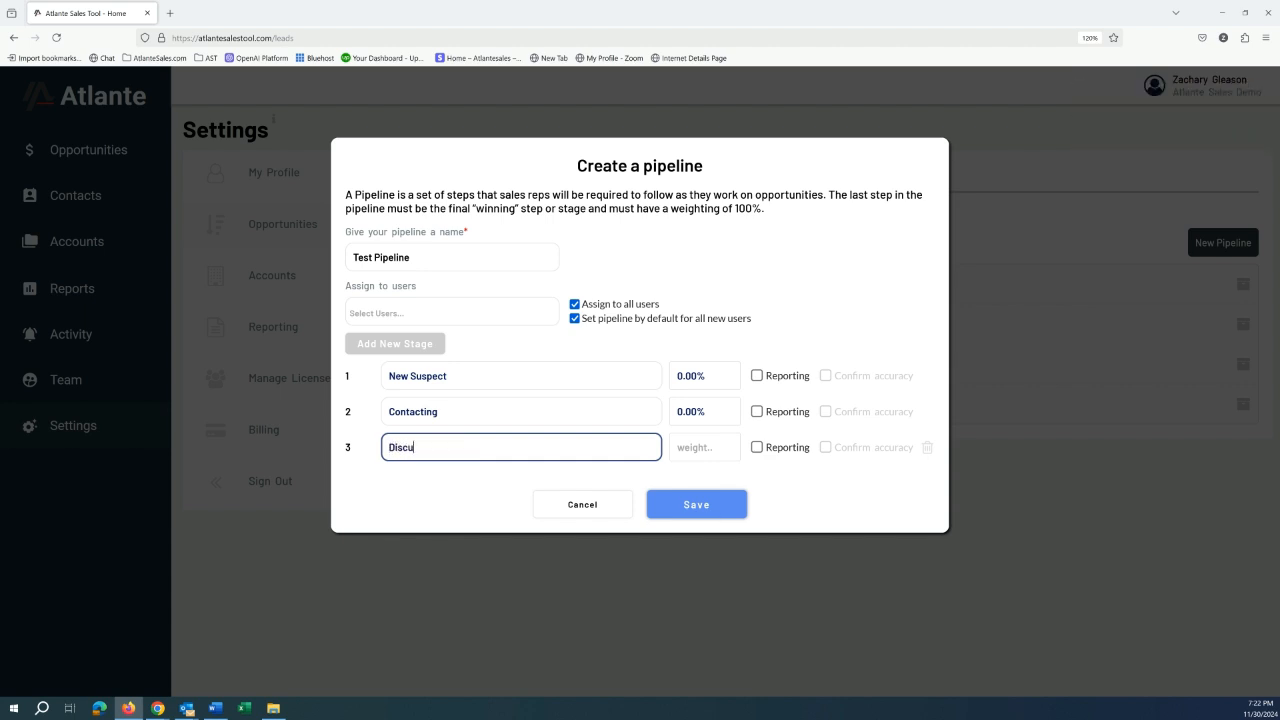
text(ssions)
key(Tab)
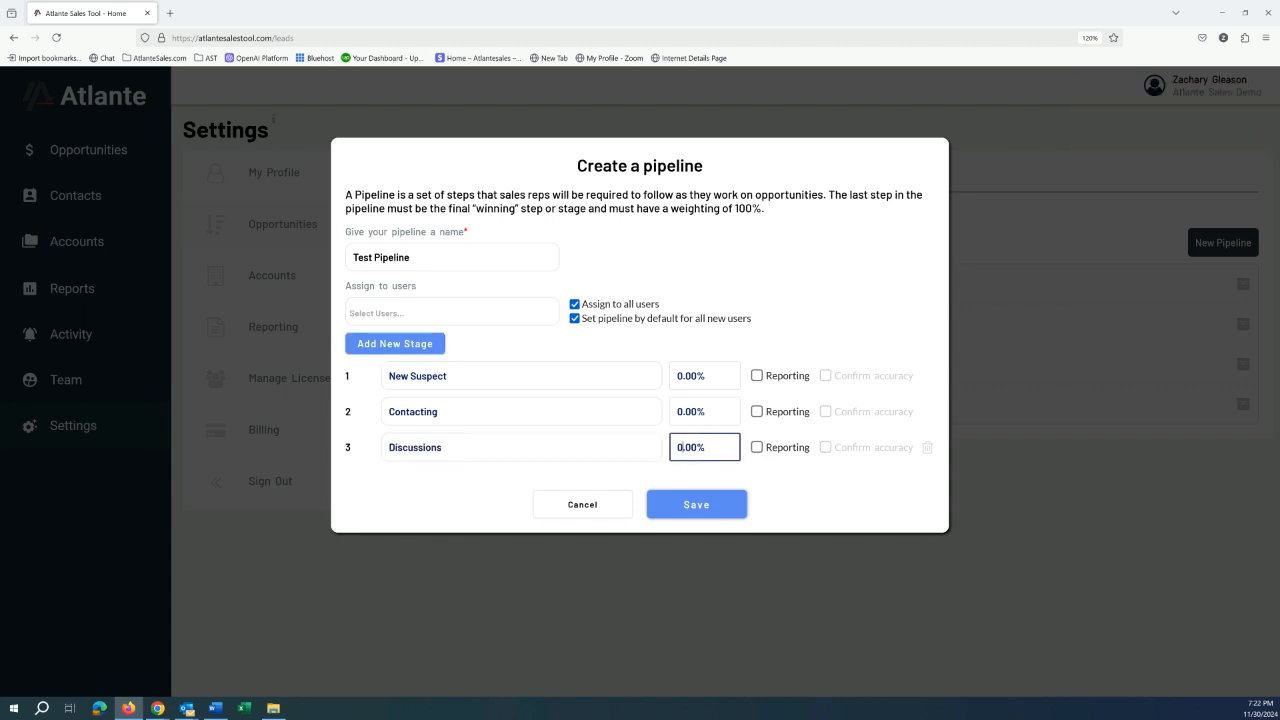
click(395, 343)
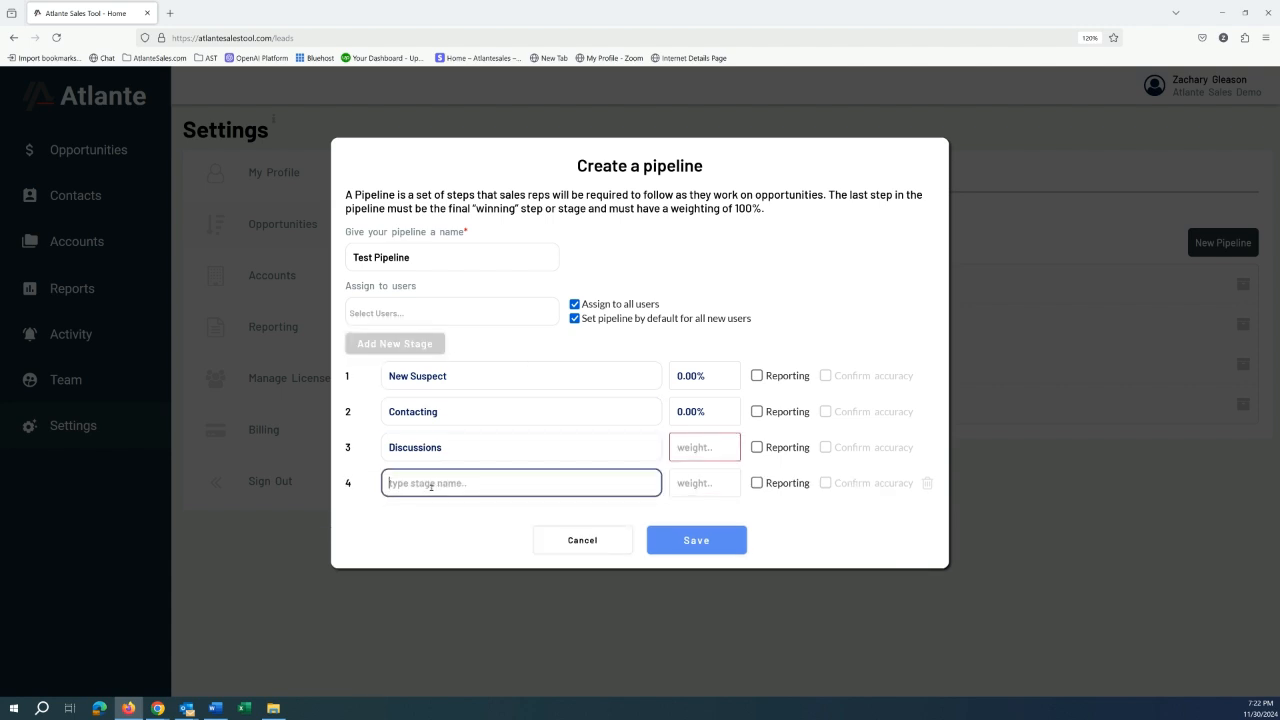
text(Initial Meetings)
key(Tab)
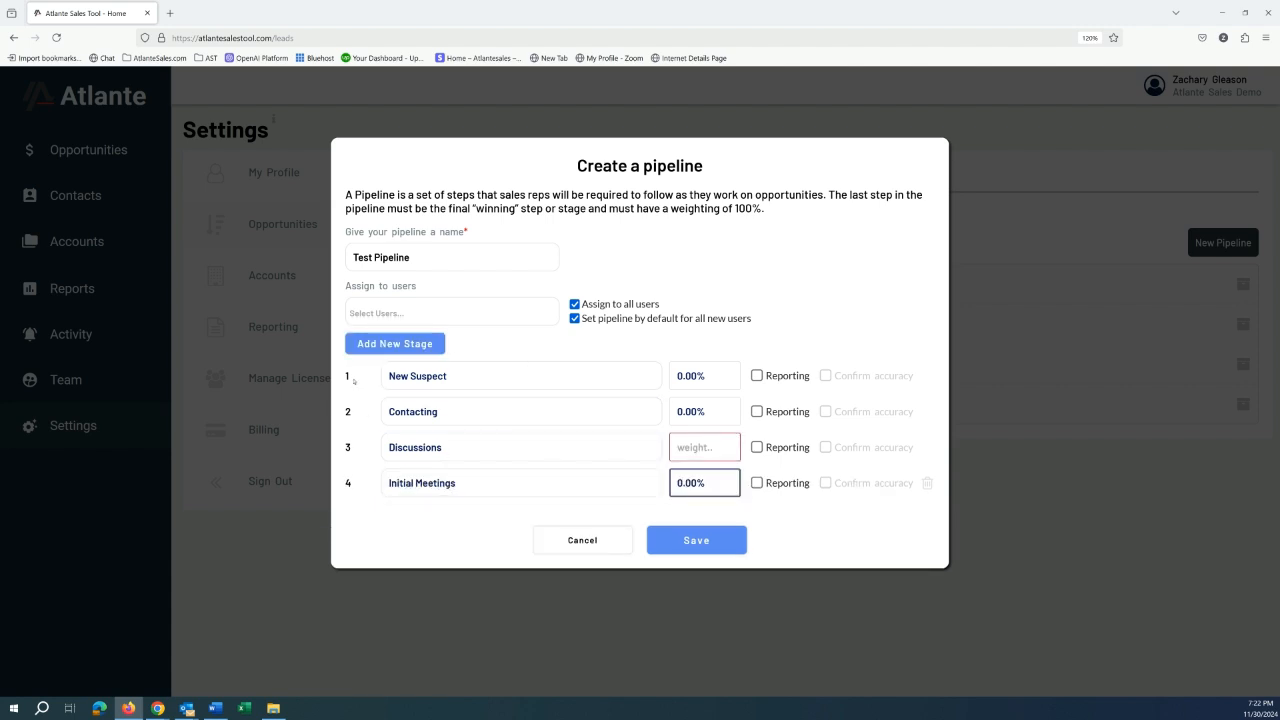
Add Gathering Data and Quoting as the fifth and sixth stages of the pipeline
click(385, 343)
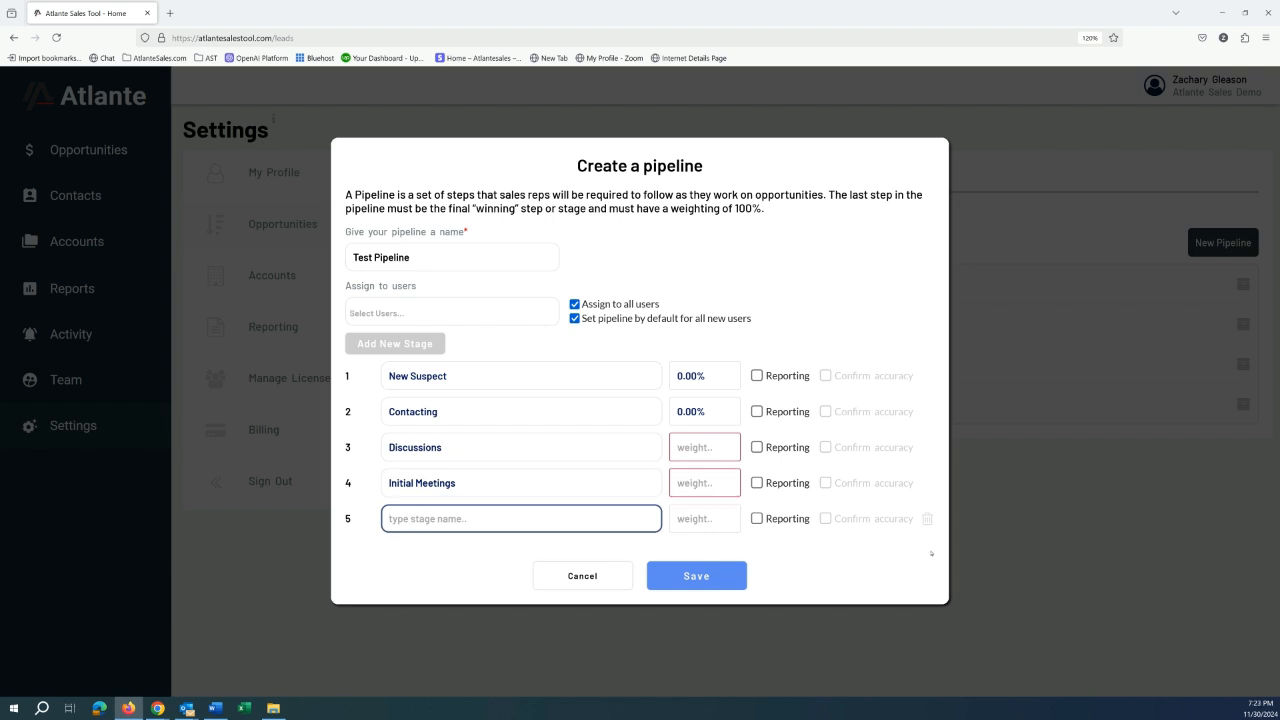
text(Gathering Data)
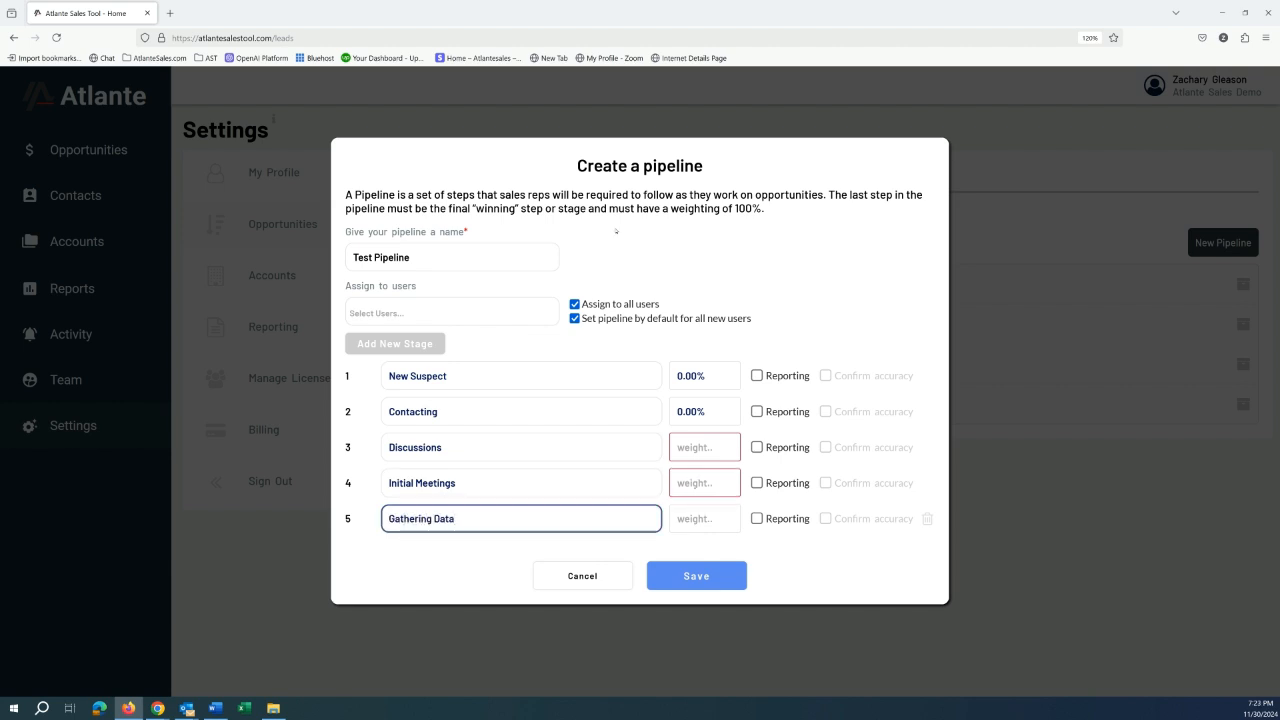
key(Tab)
click(395, 343)
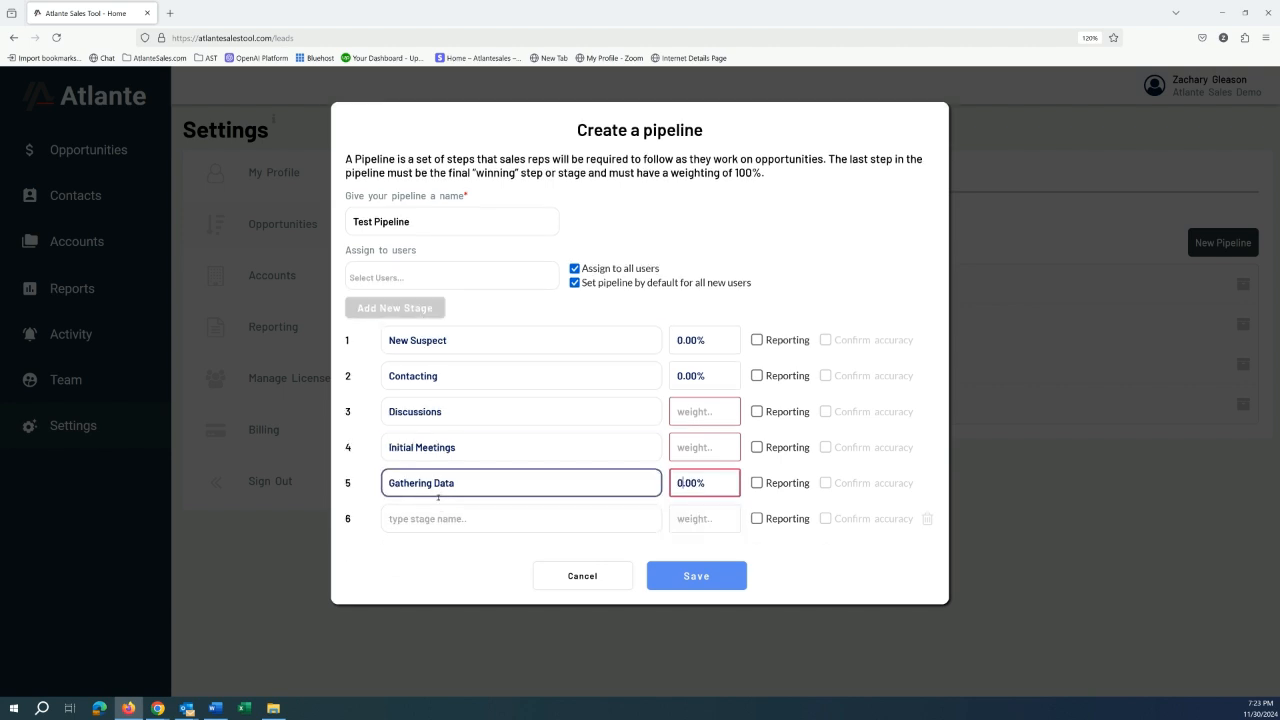
text(Quoting)
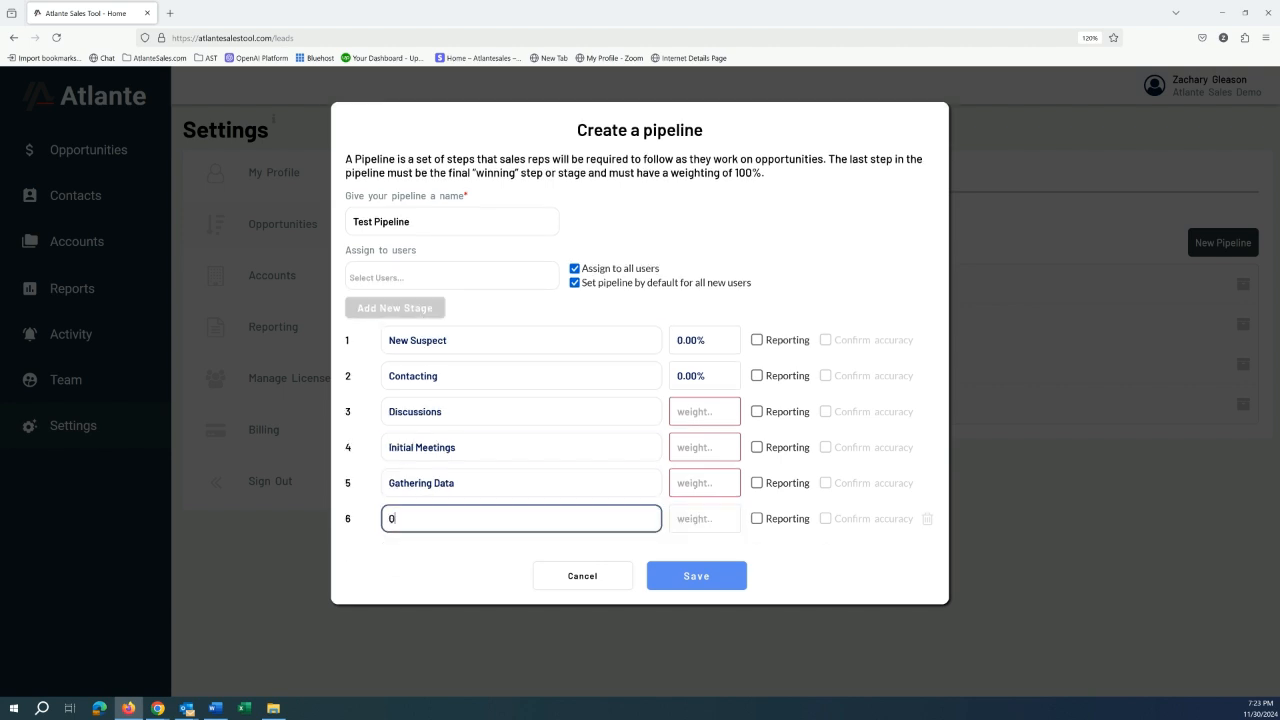
key(Tab)
Add Proposing and Awaiting Decision as the seventh and eighth stages of the pipeline
click(395, 307)
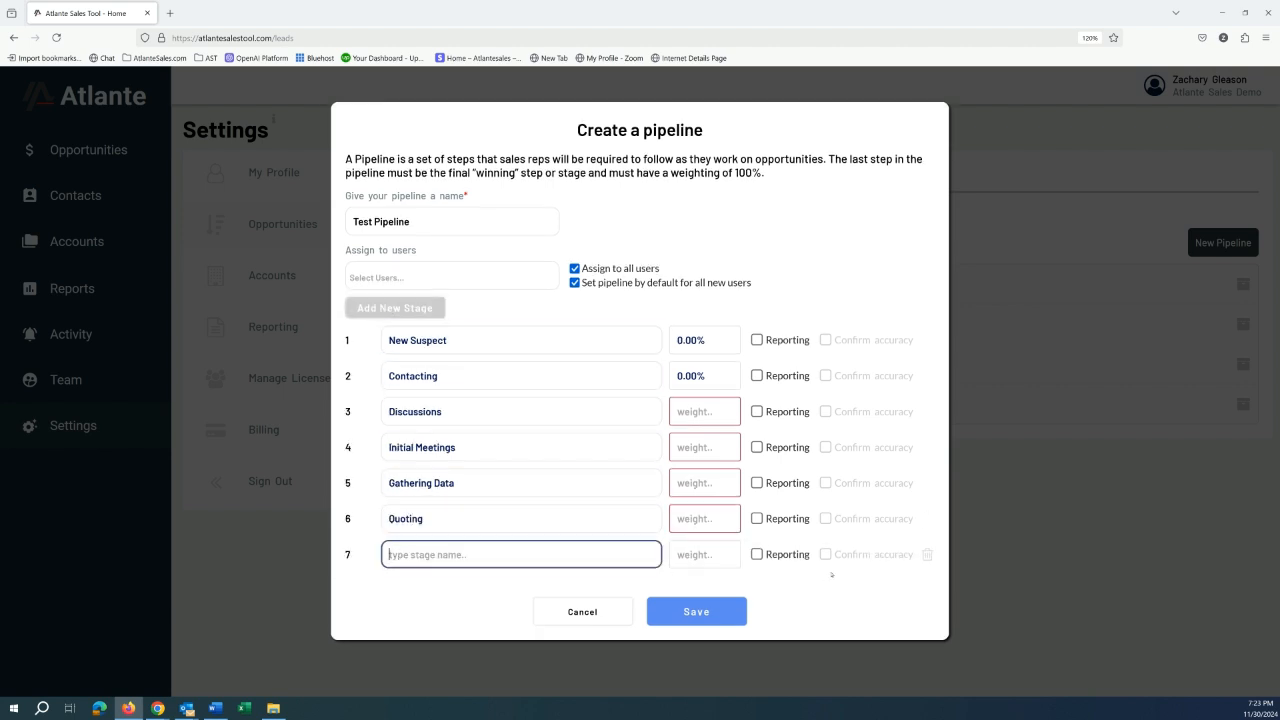
text(Proposing)
key(Tab)
click(395, 307)
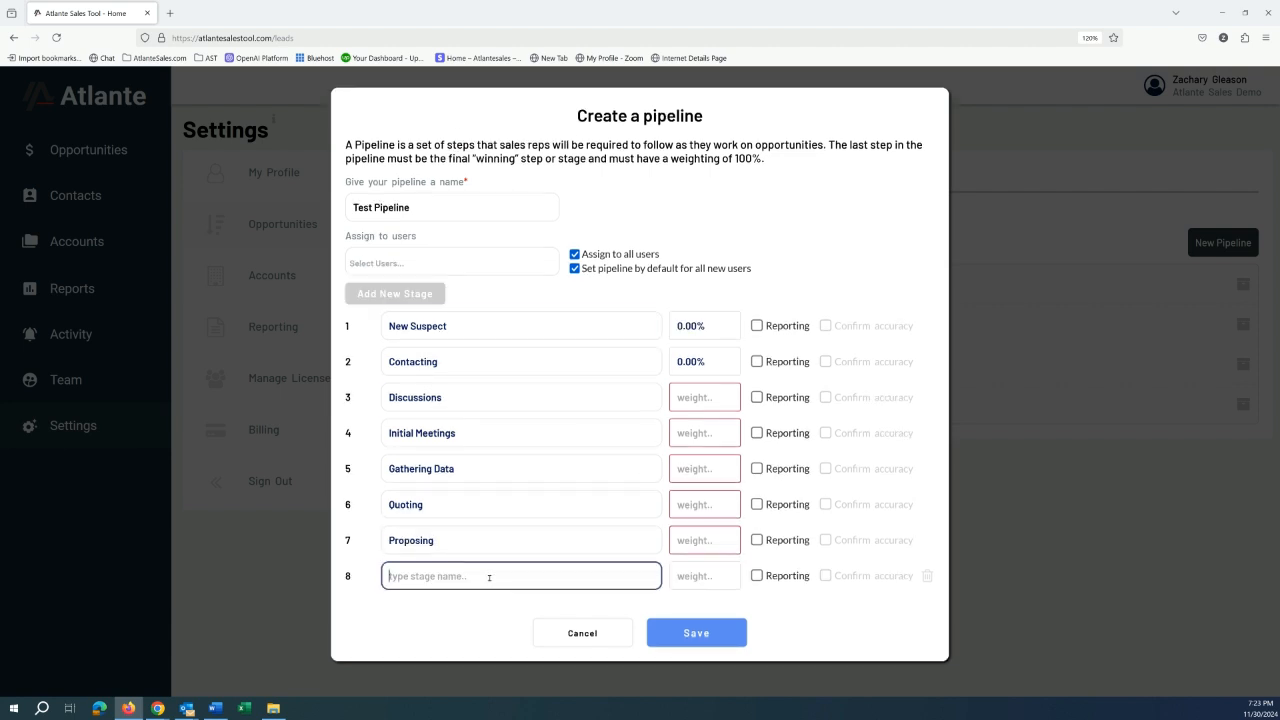
text(Awaiting Decisions)
key(BackSpace)
key(Tab)
Add Closed Won as the ninth and final stage with a weight of 100%
click(385, 293)
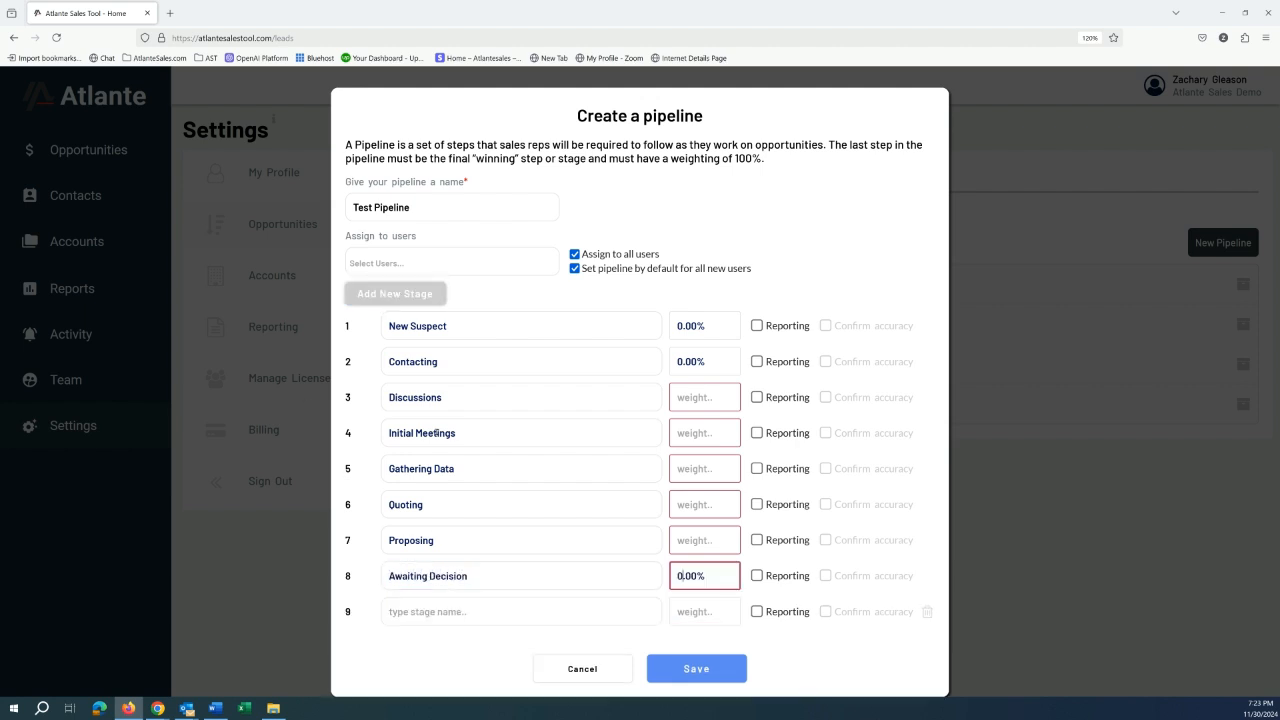
click(424, 619)
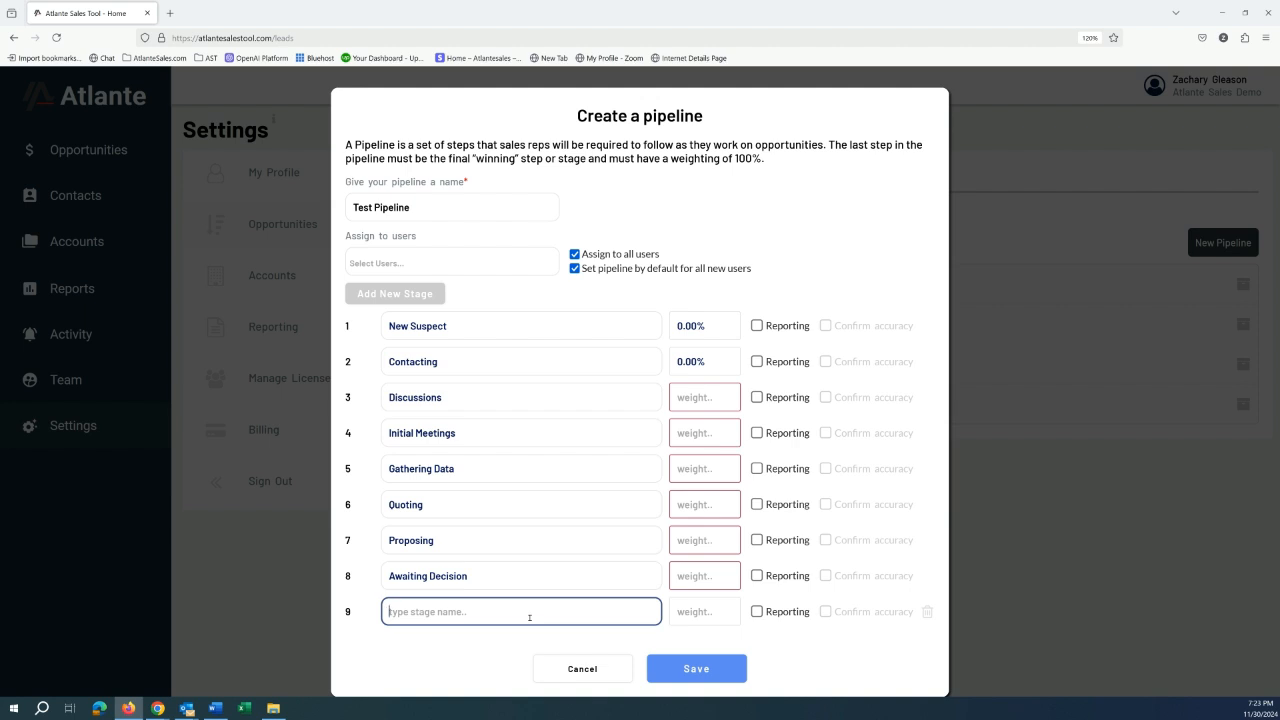
key(Tab)
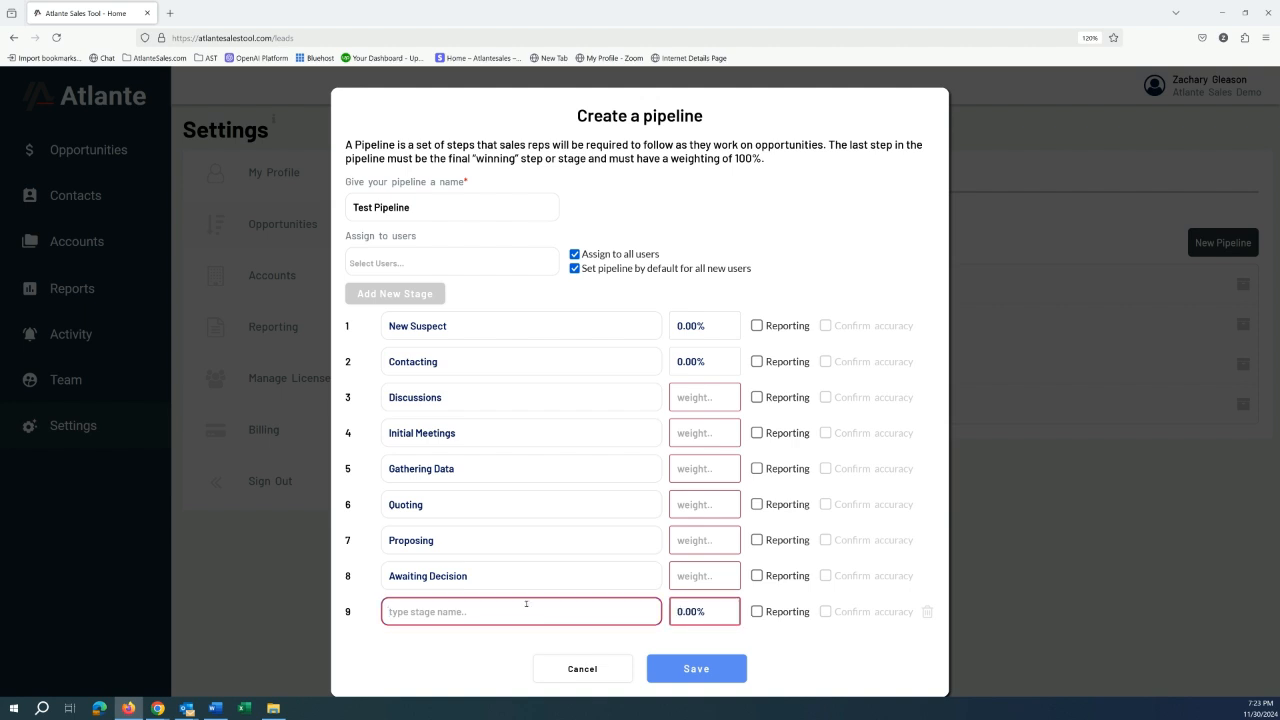
text(100)
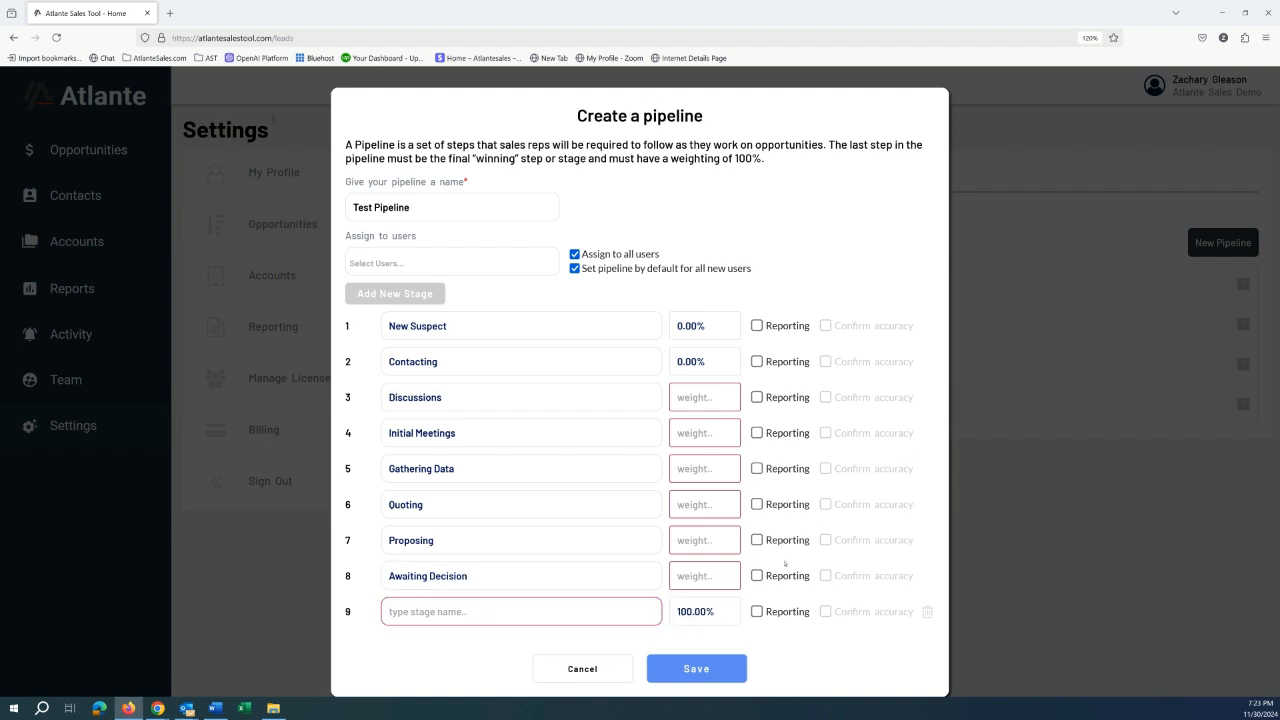
click(394, 611)
text(Closed Won)
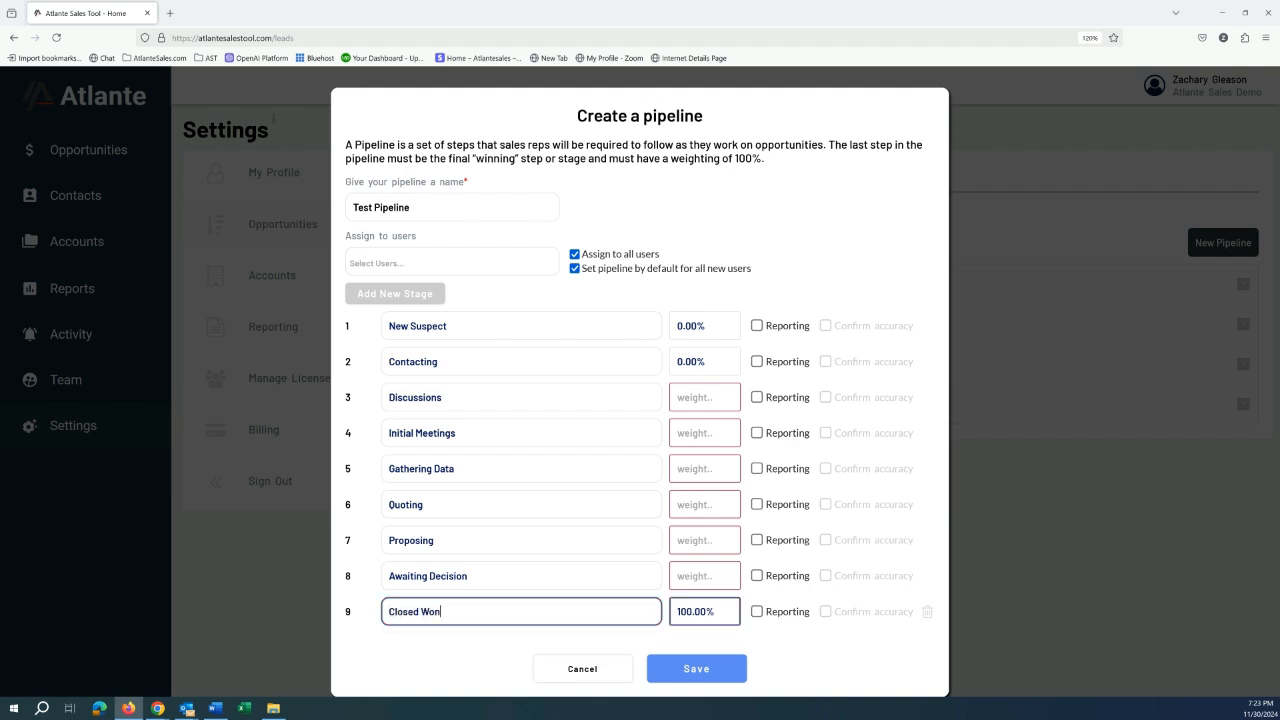
click(716, 611)
Enable reporting for the stages from Gathering Data through Closed Won, and require accuracy confirmation from Quoting onward
click(757, 611)
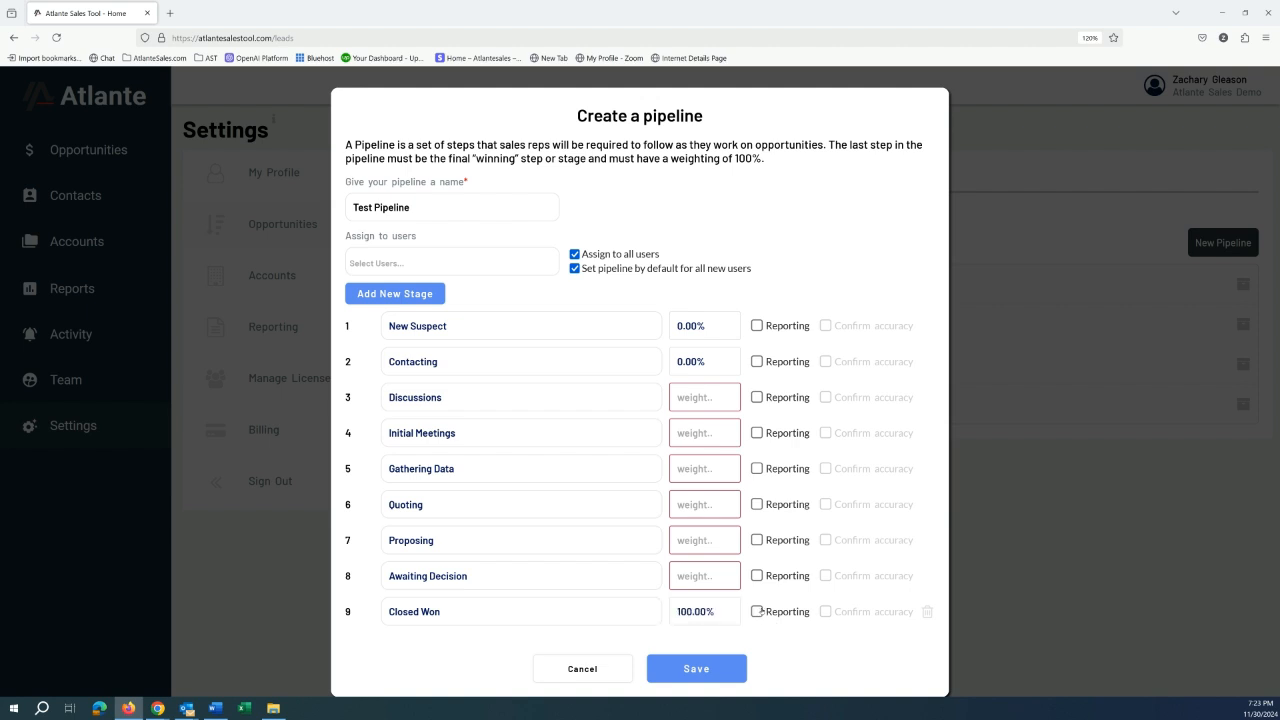
click(757, 576)
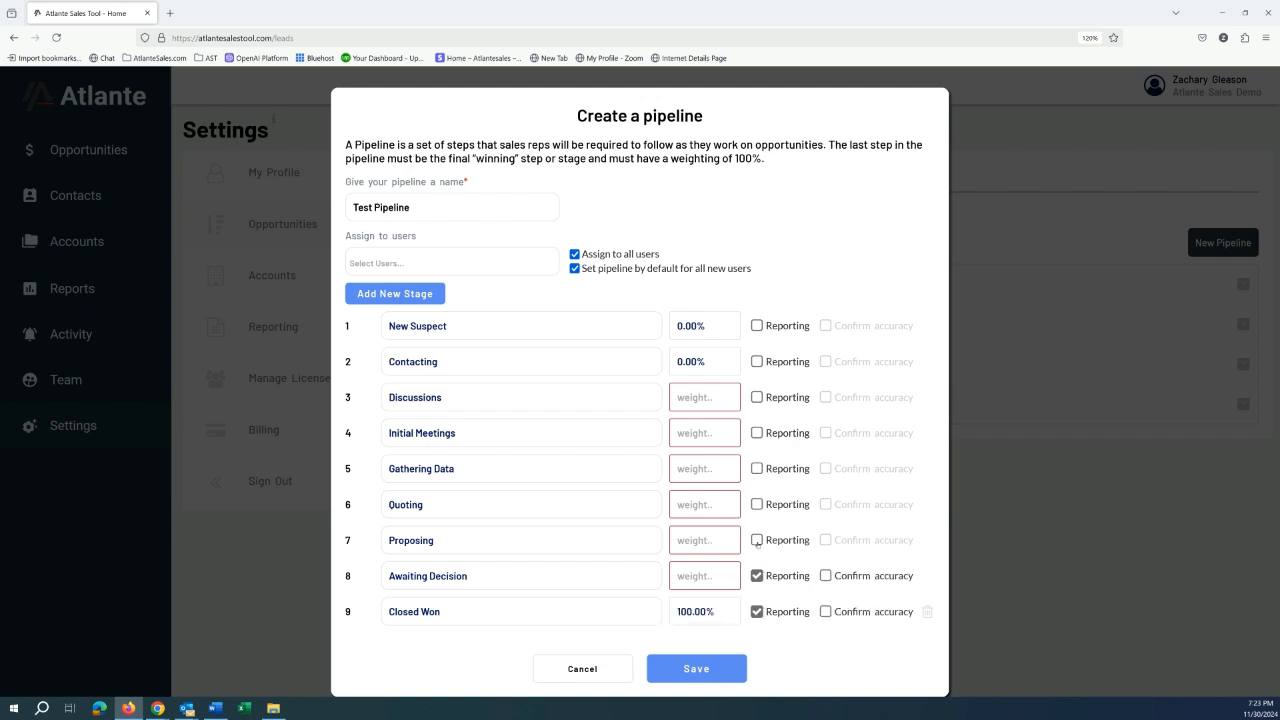
click(757, 540)
click(757, 504)
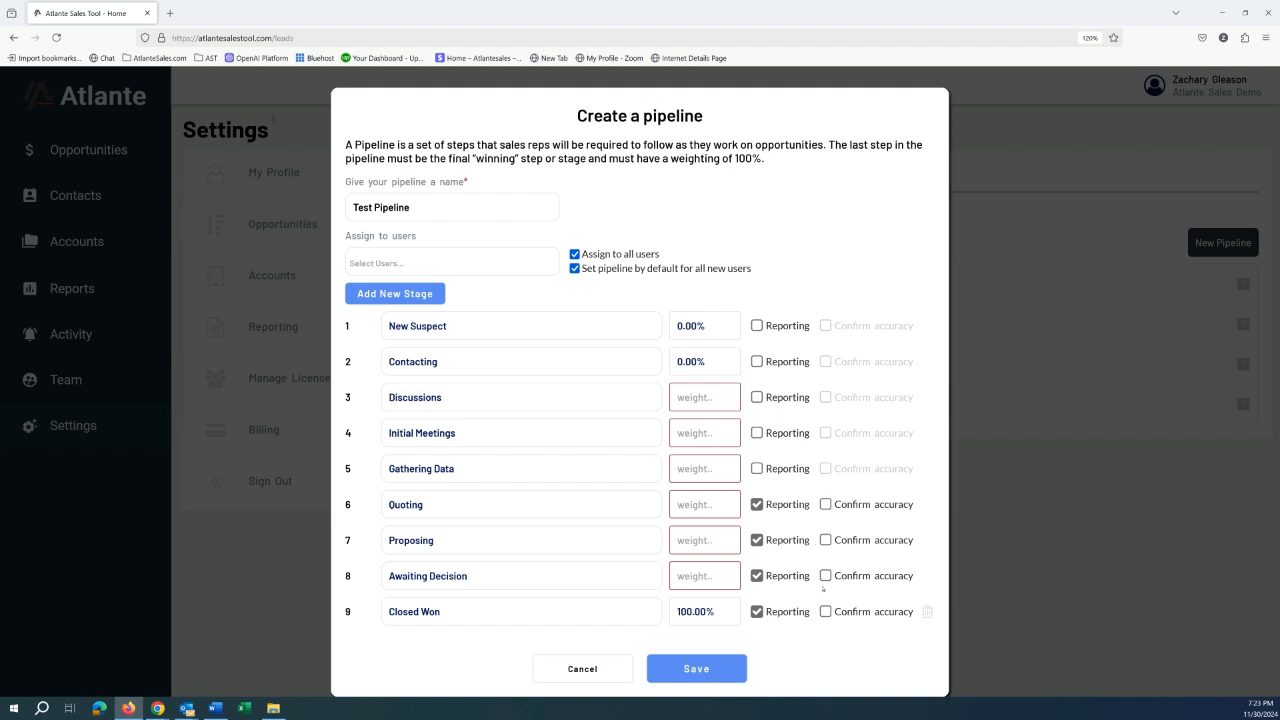
click(763, 470)
click(826, 504)
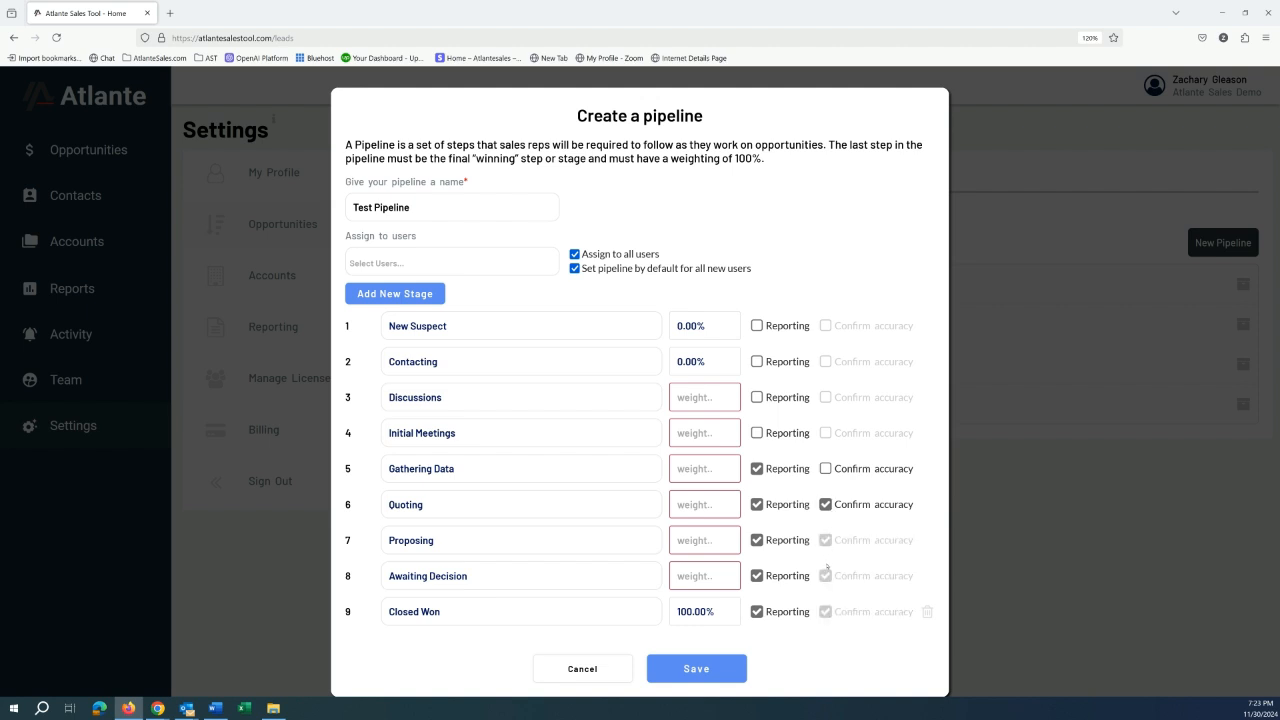
Set the weight of the Discussions stage to 0% and of the Initial Meetings stage to 10%
click(700, 397)
text(0)
click(793, 432)
click(705, 432)
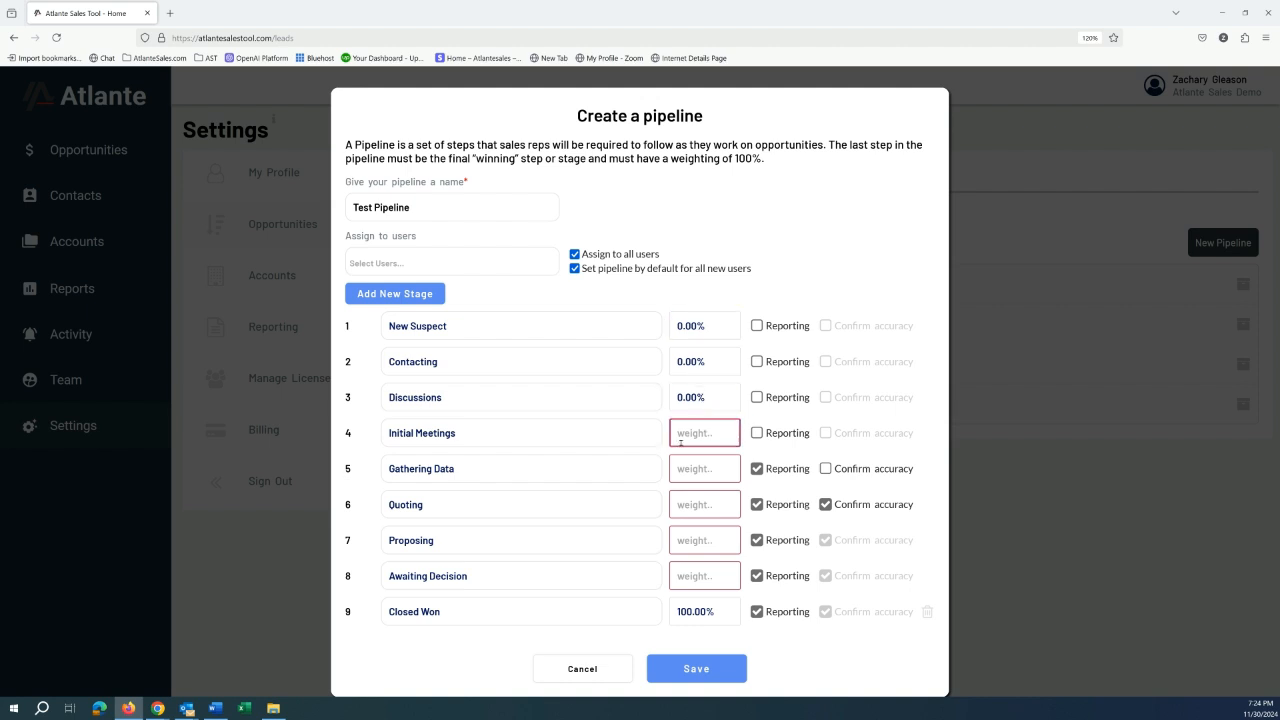
text(0)
text(1)
Set the weight of the Gathering Data stage to 20% and of the Quoting stage to 30%
click(685, 467)
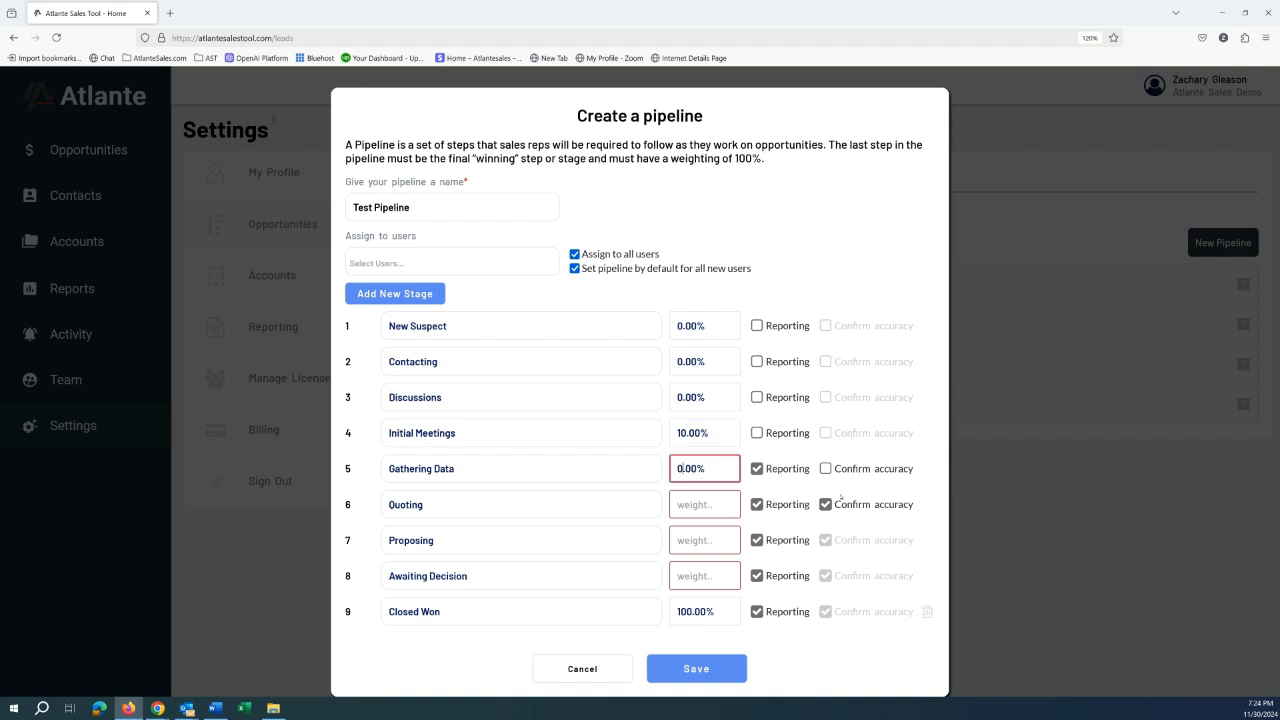
text(2)
key(Tab)
key(Tab)
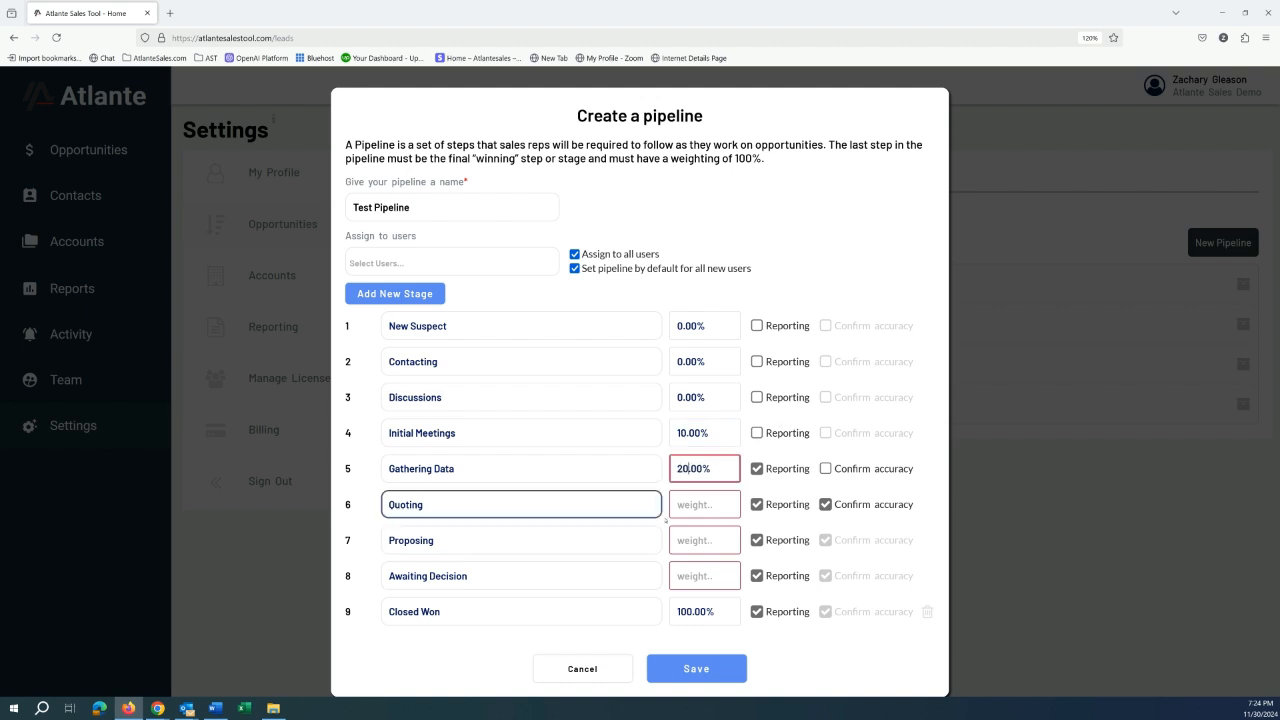
key(Left)
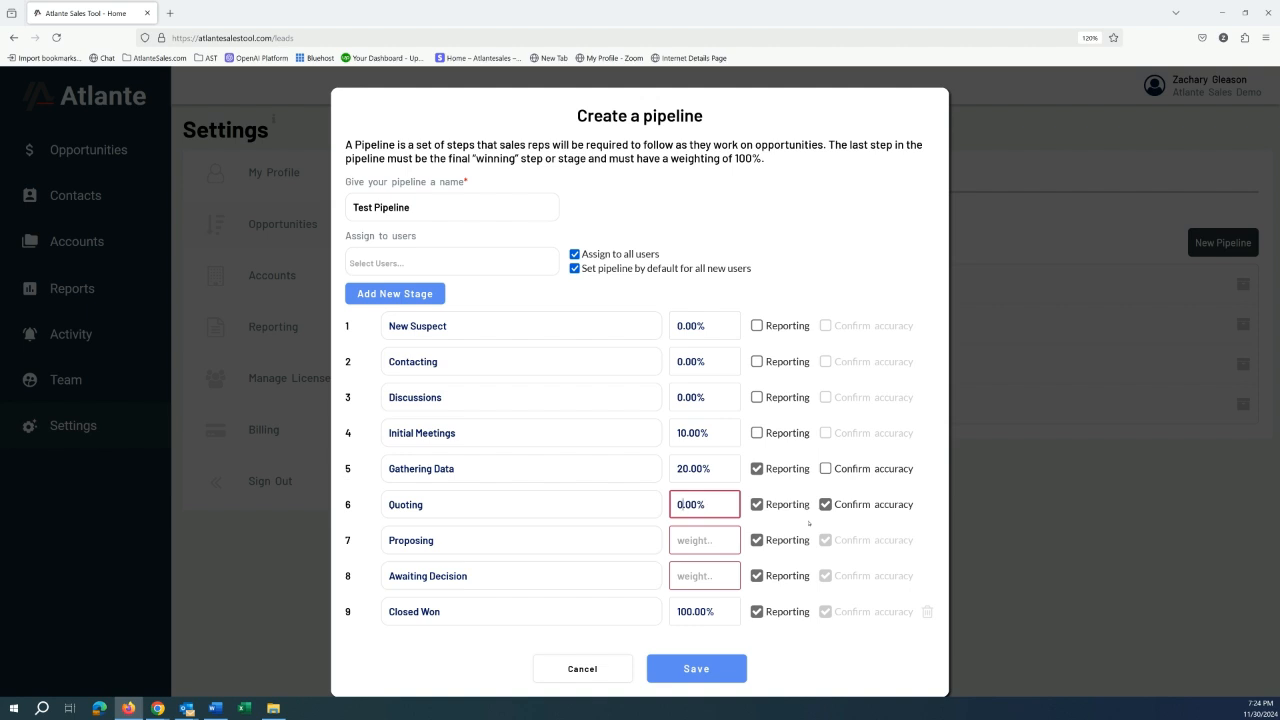
text(3)
Set the weight of the Proposing stage to 40%
key(Tab)
key(Tab)
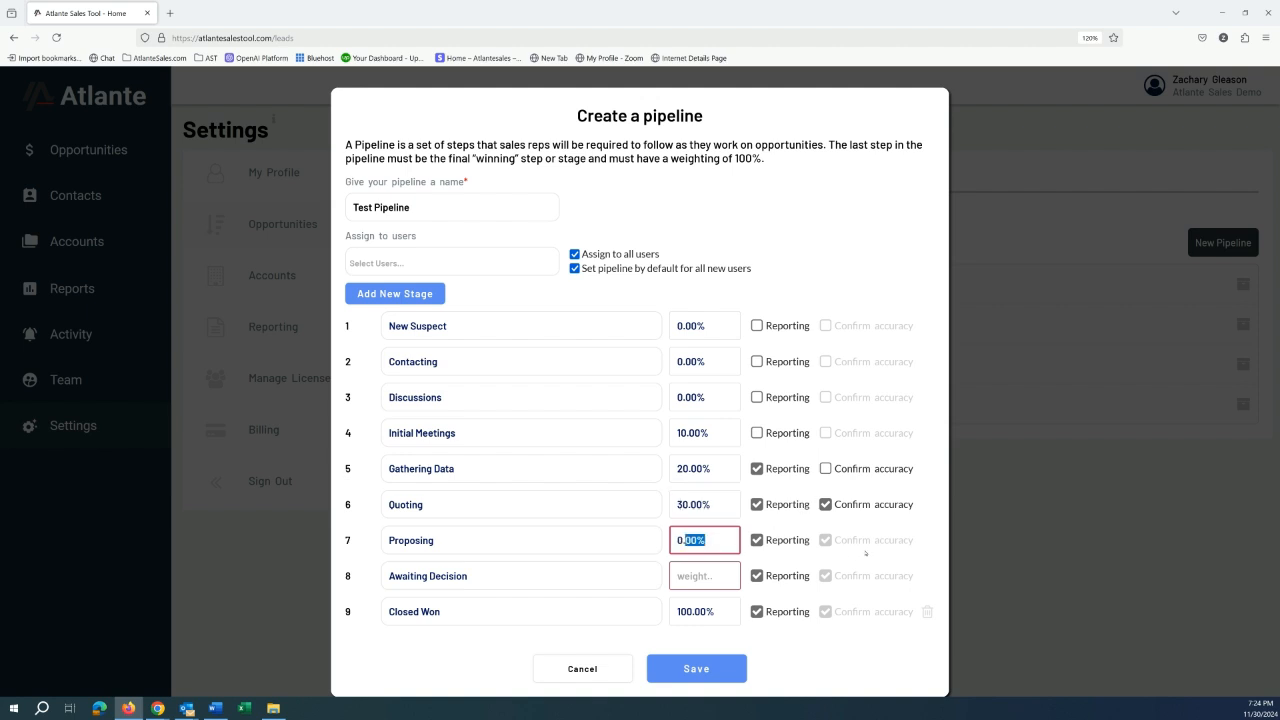
key(Left)
text(4)
Set the weight of the Awaiting Decision stage to 50% and save the new pipeline
key(Tab)
key(Tab)
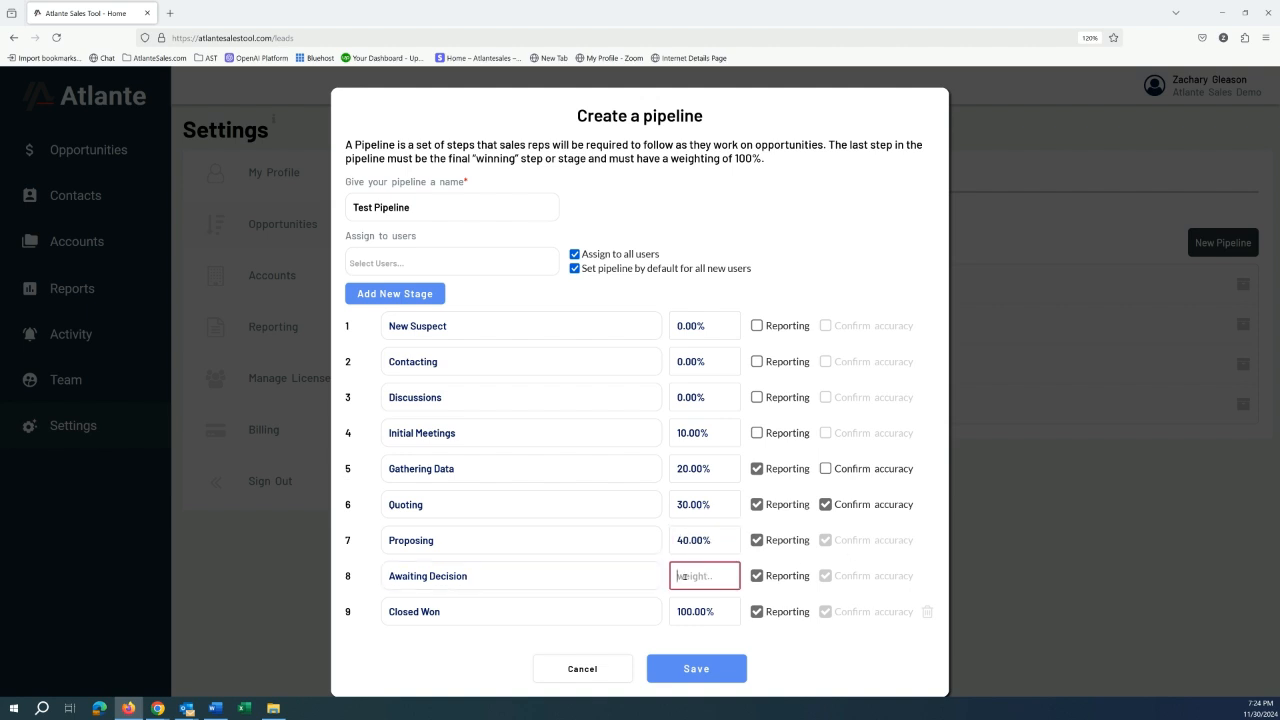
text(0)
text(50)
click(749, 636)
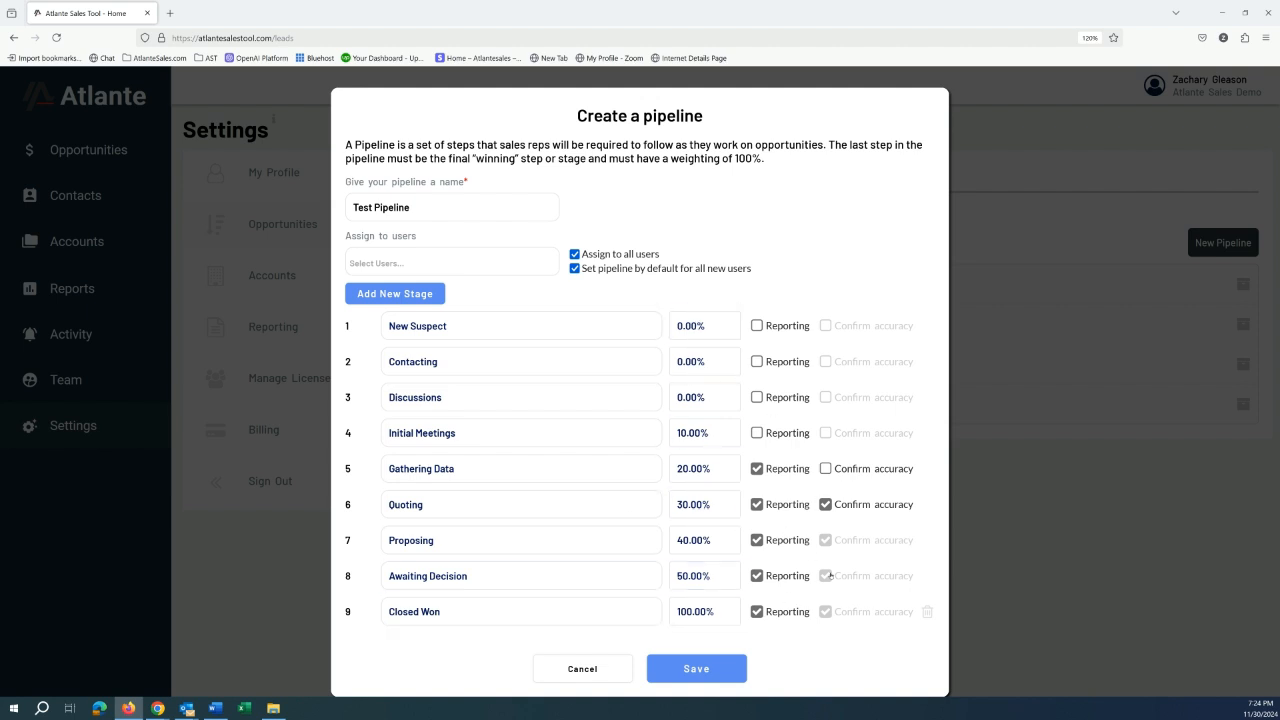
click(707, 669)
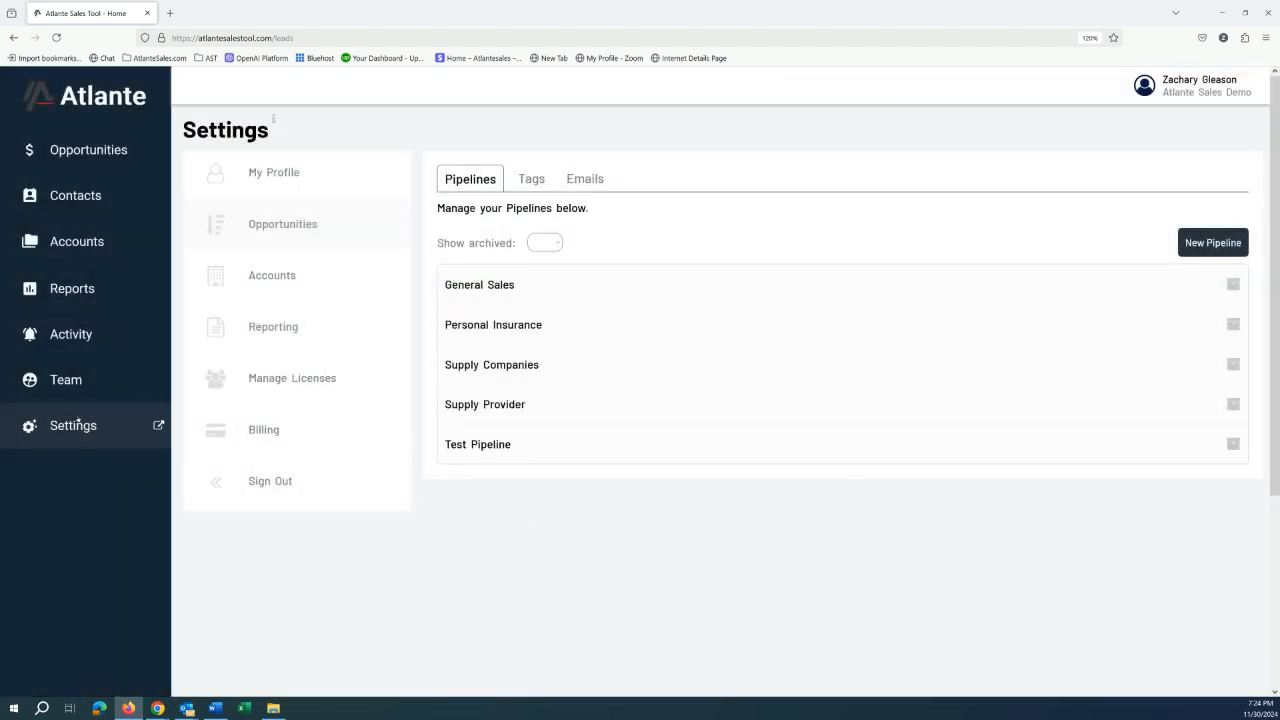
Try assigning Test Pipeline to a new team member, and discard the new user form without saving
click(120, 380)
click(1222, 161)
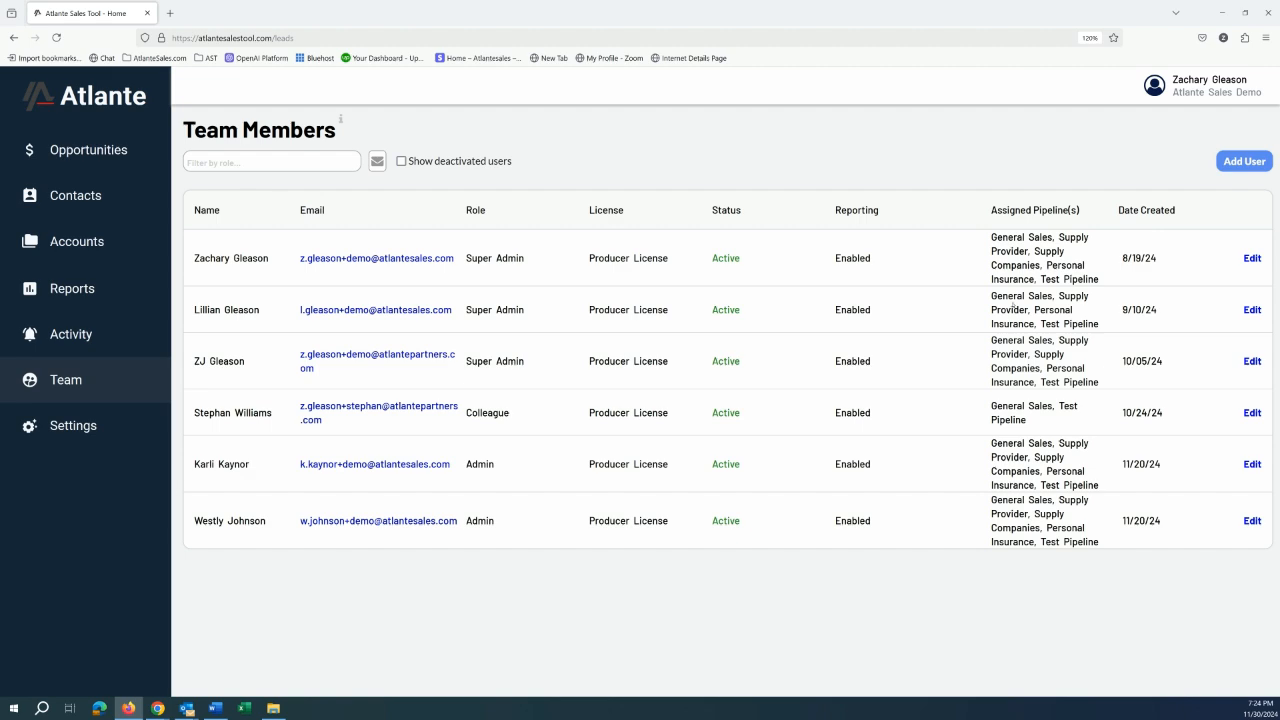
click(474, 479)
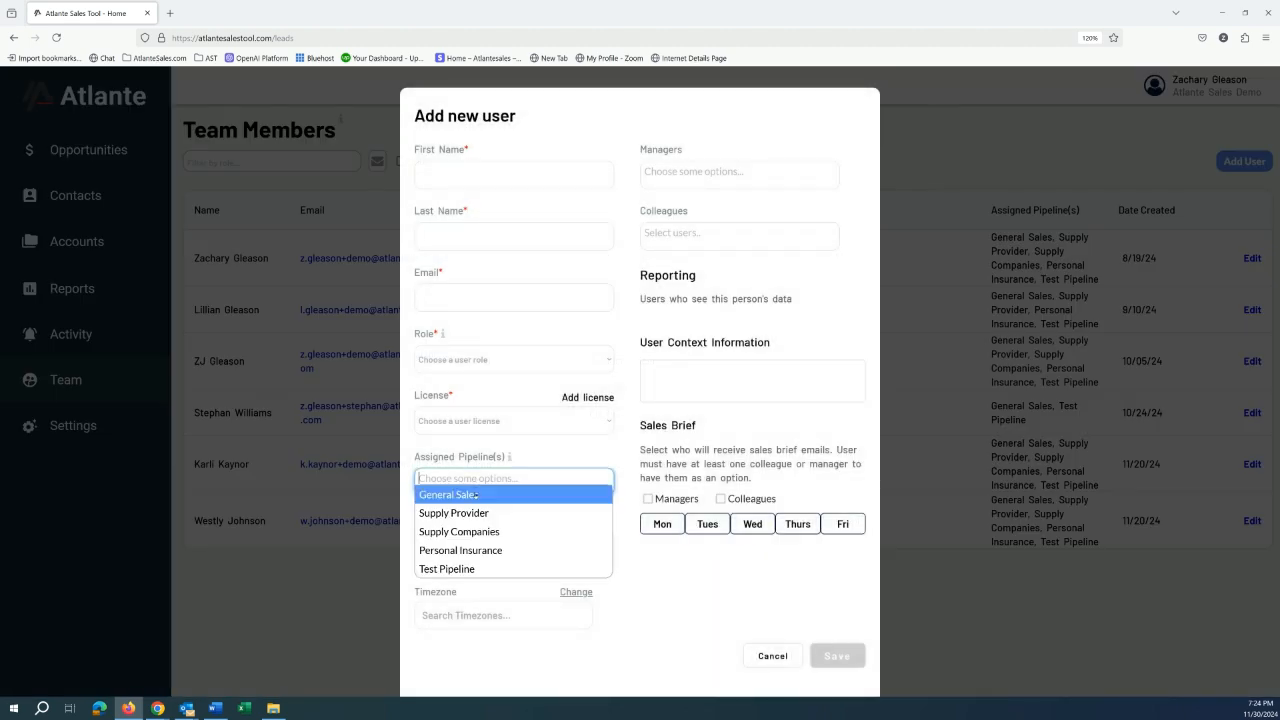
click(472, 572)
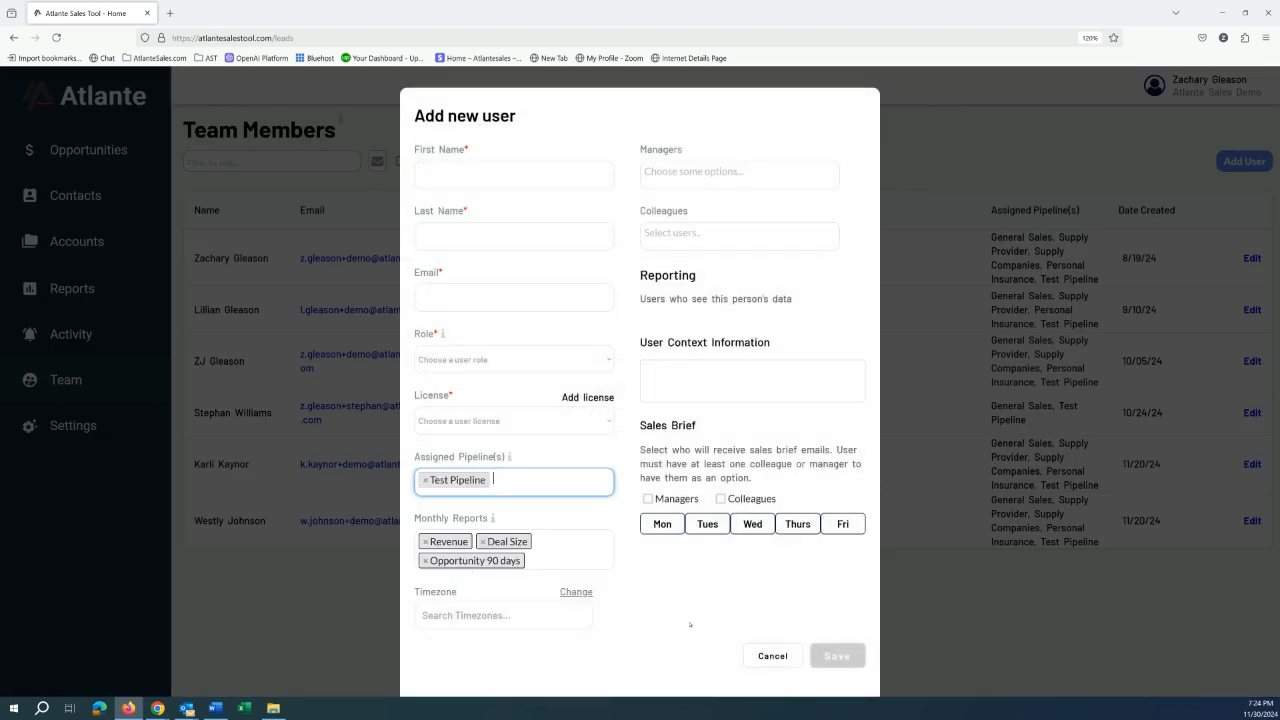
click(773, 655)
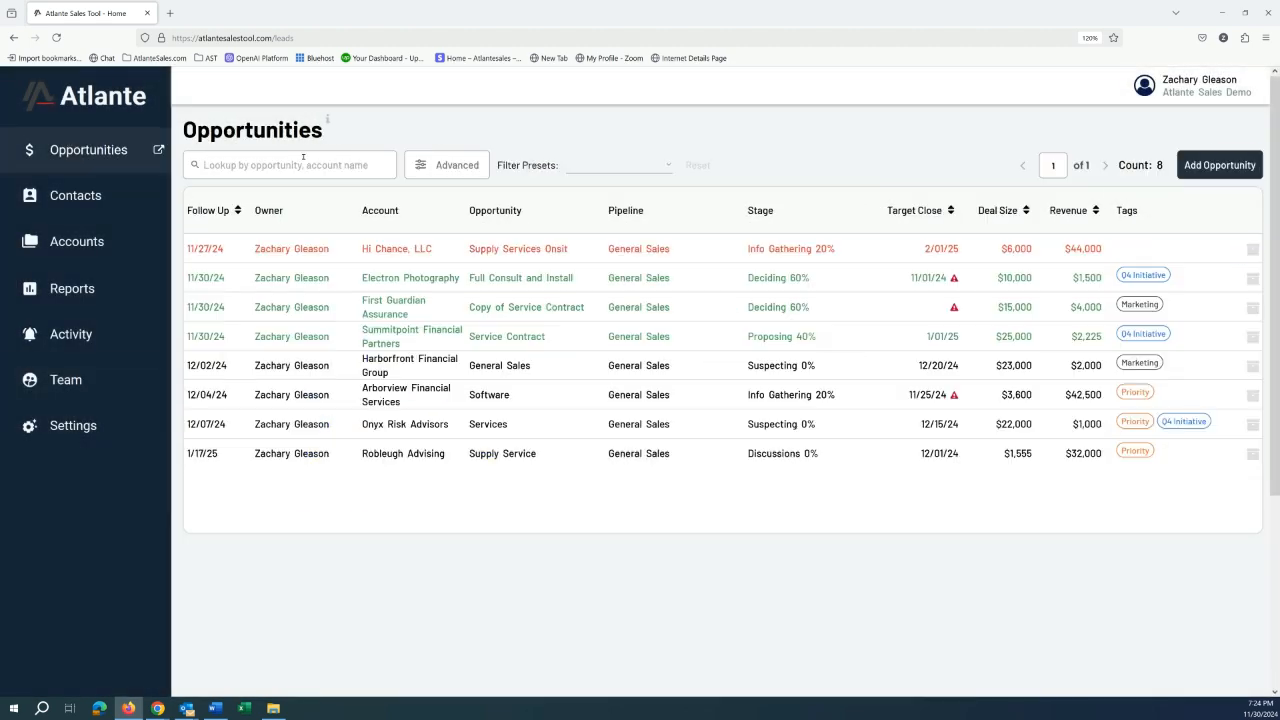
Examine the pipeline choices available when creating a new opportunity, and cancel the opportunity form
click(1219, 165)
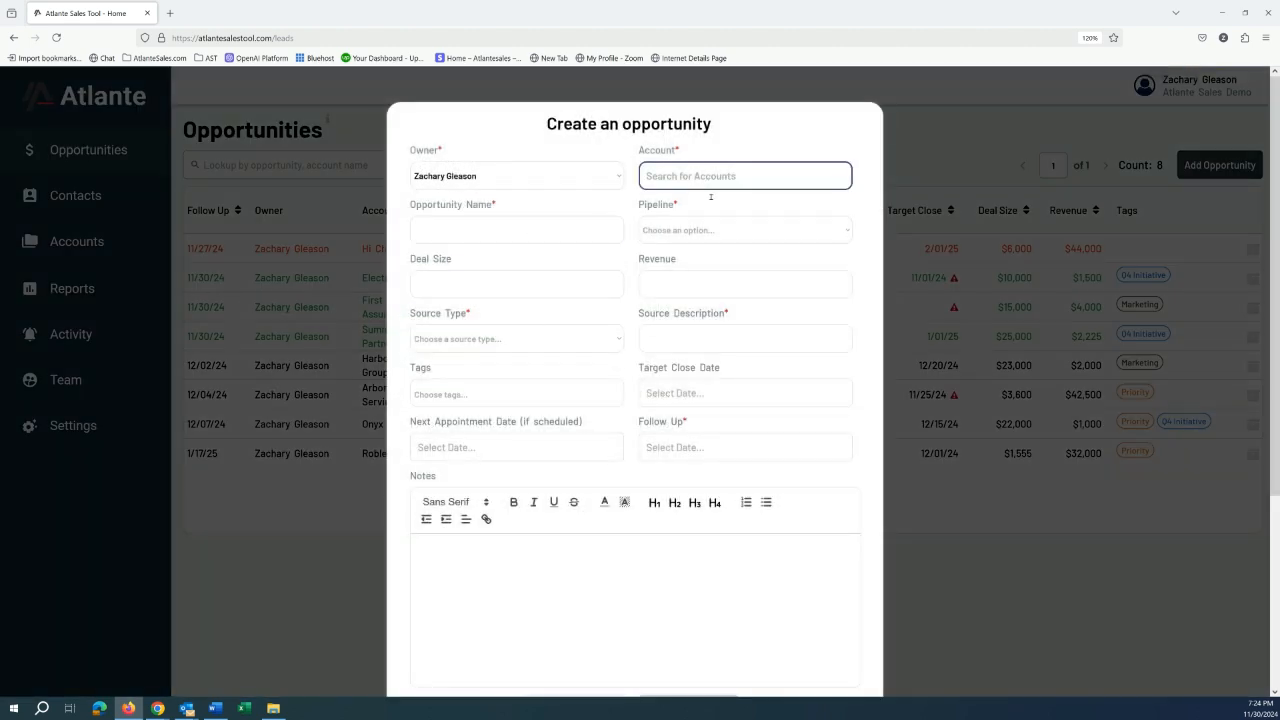
click(745, 230)
click(690, 565)
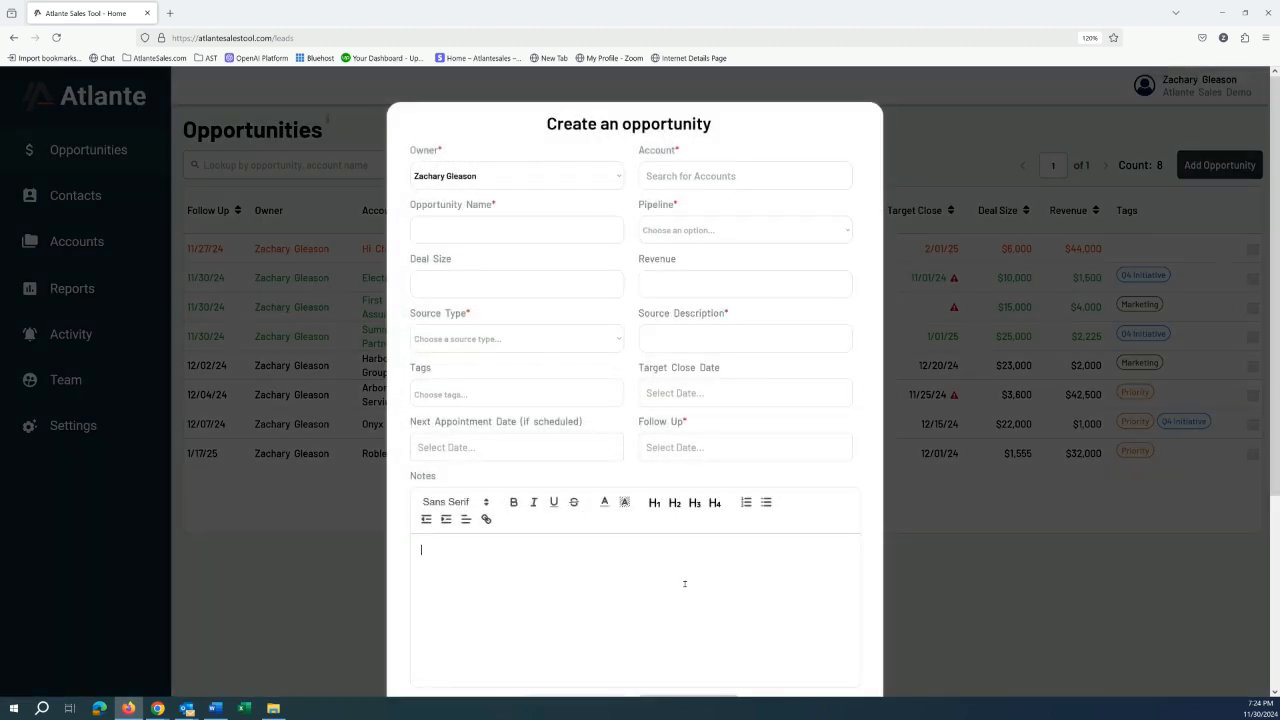
scroll(660, 570, down, 3)
click(574, 480)
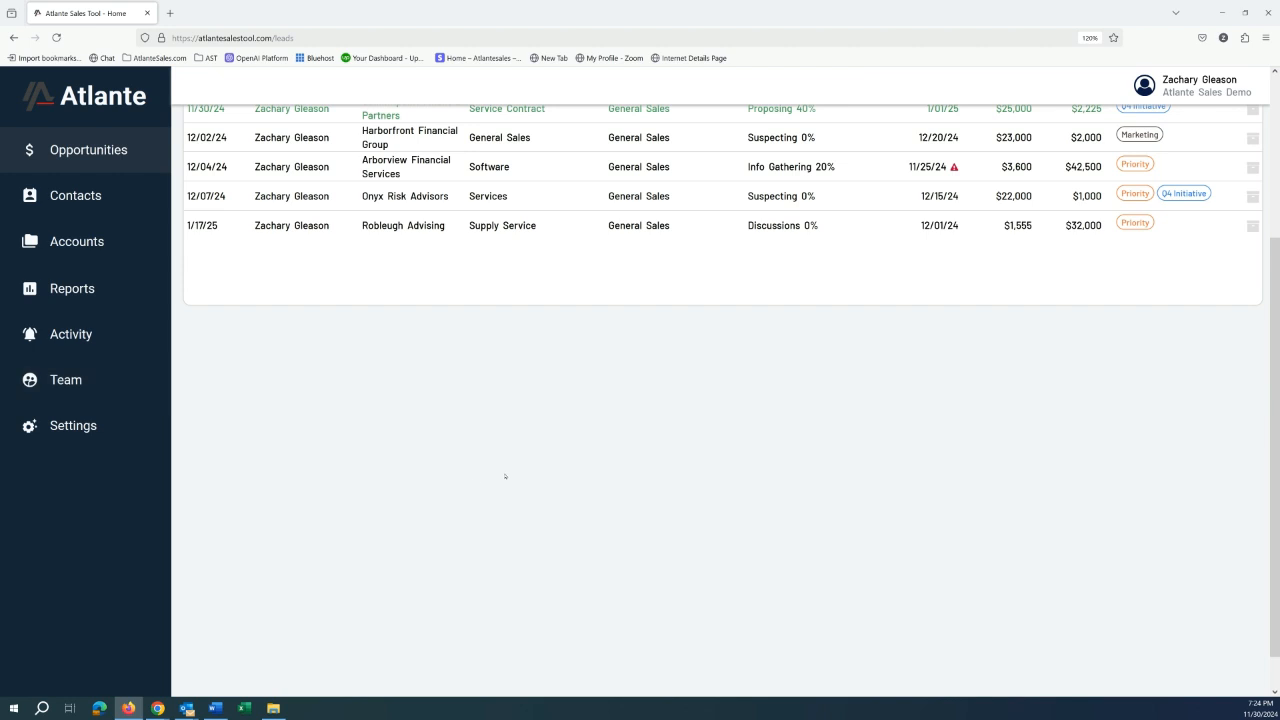